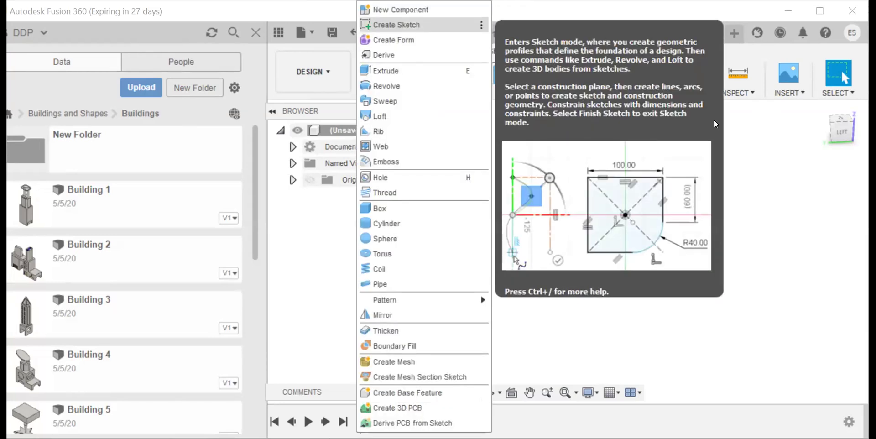
# Step: Sketch a 5 in by 3.5 in rectangle from the origin on the horizontal plane and finish the sketch
pyautogui.moveTo(836, 134)
pyautogui.mouseDown()
pyautogui.moveTo(817, 125)
pyautogui.moveTo(839, 188)
pyautogui.moveTo(864, 162)
pyautogui.moveTo(867, 132)
pyautogui.moveTo(816, 121)
pyautogui.moveTo(689, 159)
pyautogui.mouseUp()
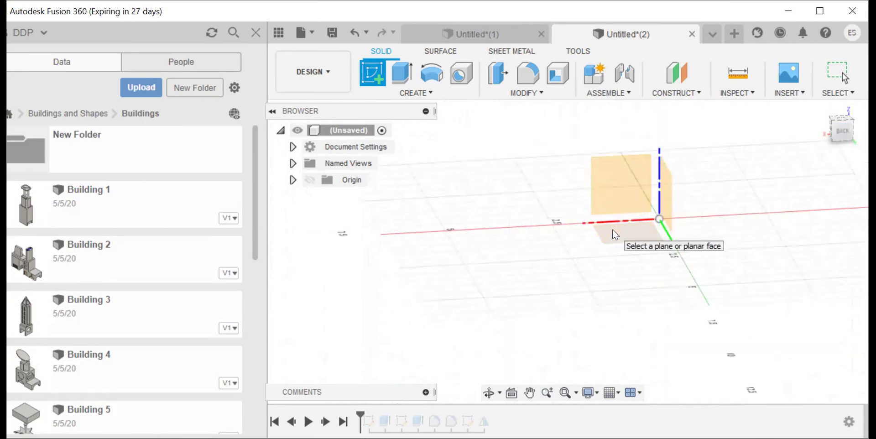
pyautogui.moveTo(839, 130); pyautogui.dragTo(836, 147)
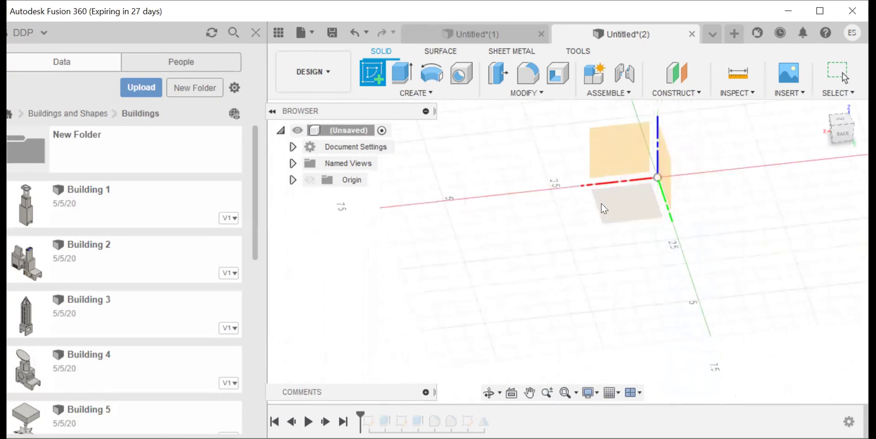
pyautogui.click(616, 205)
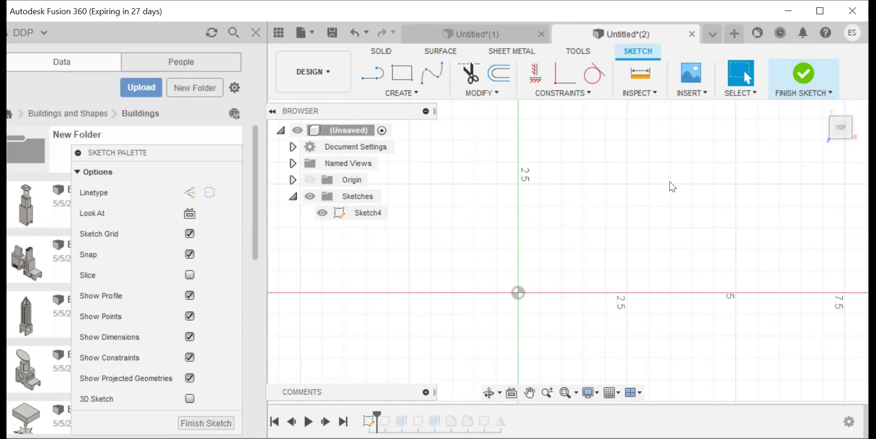
pyautogui.click(401, 75)
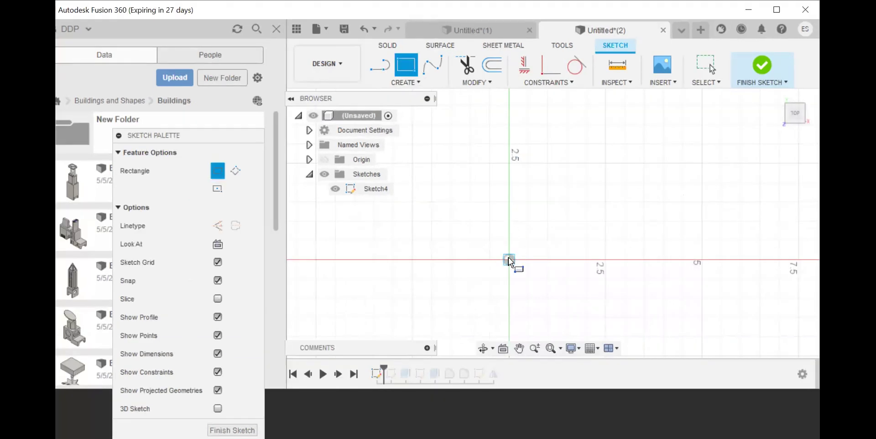
pyautogui.click(509, 260)
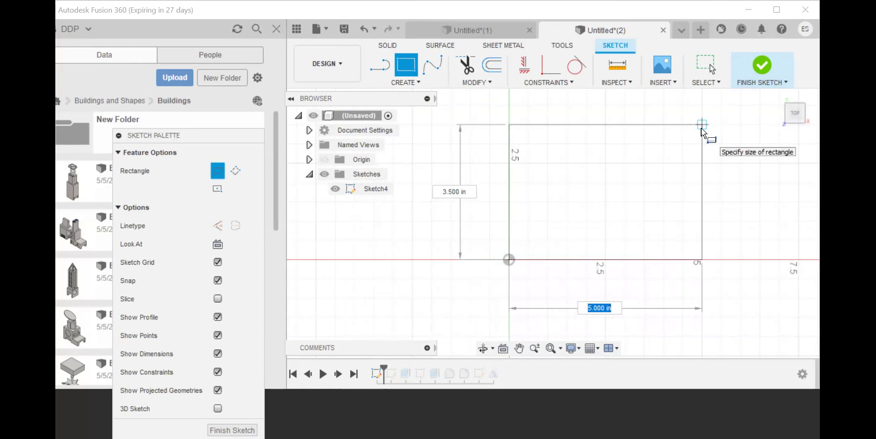
pyautogui.click(701, 128)
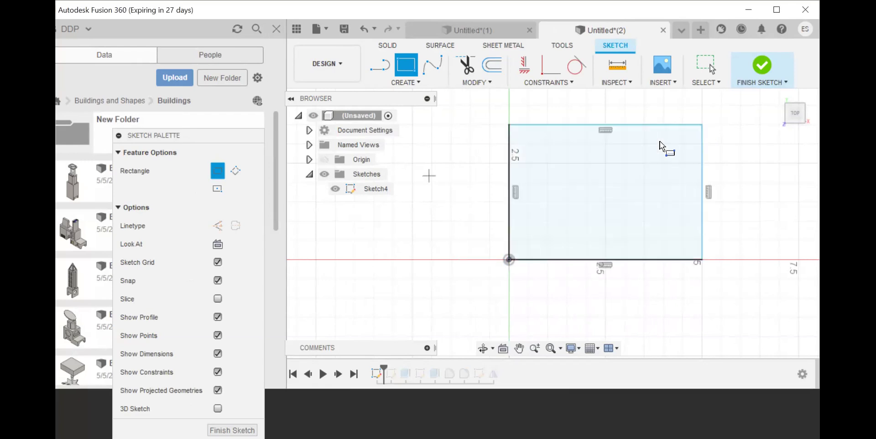
pyautogui.click(759, 66)
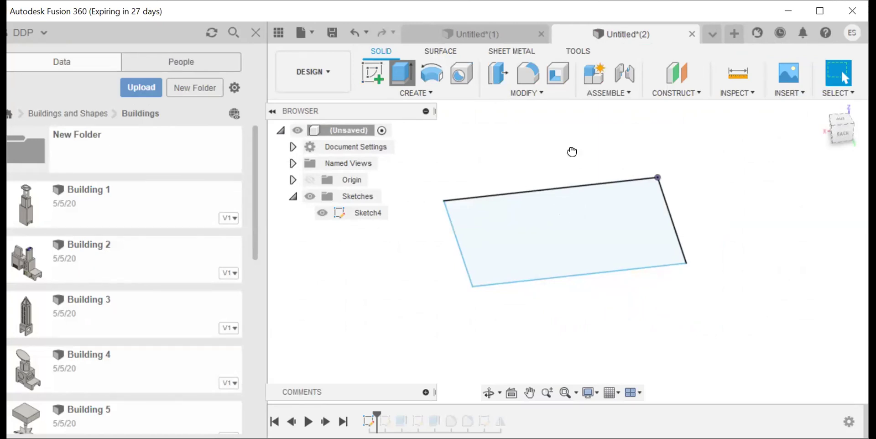
# Step: Extrude the rectangle profile upward by 2 in
pyautogui.press('e')
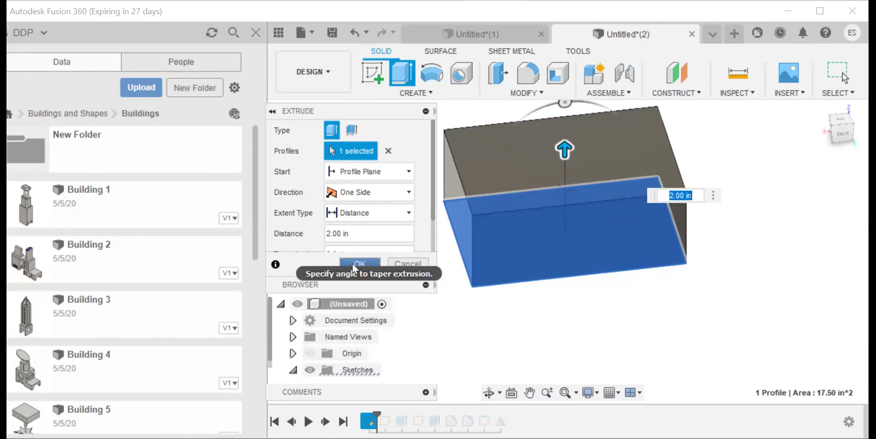
pyautogui.press('Return')
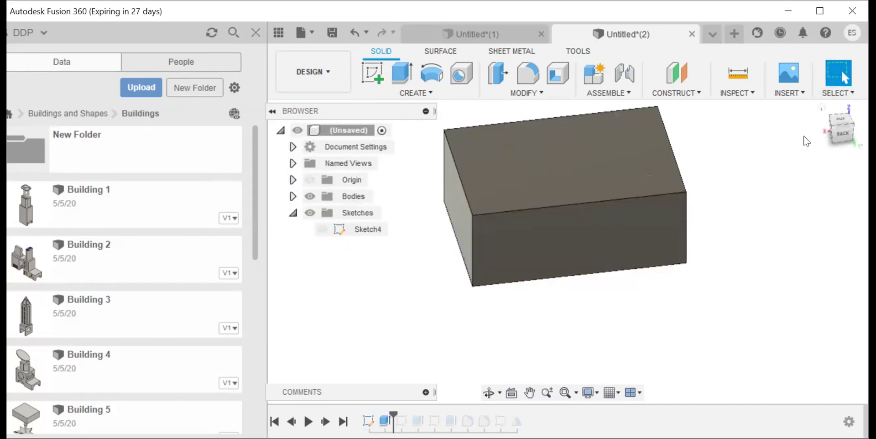
# Step: Move the block's bottom face upward by 1.5 in with Move/Copy to thin it into a base slab
pyautogui.moveTo(839, 135); pyautogui.dragTo(842, 147)
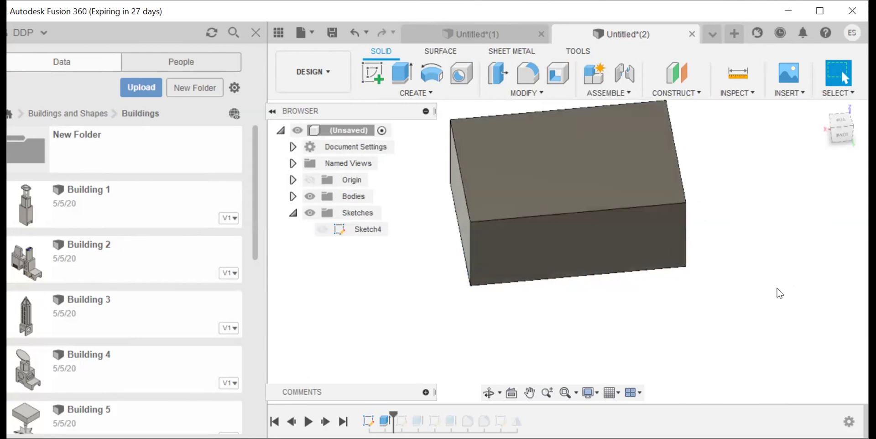
pyautogui.rightClick(767, 272)
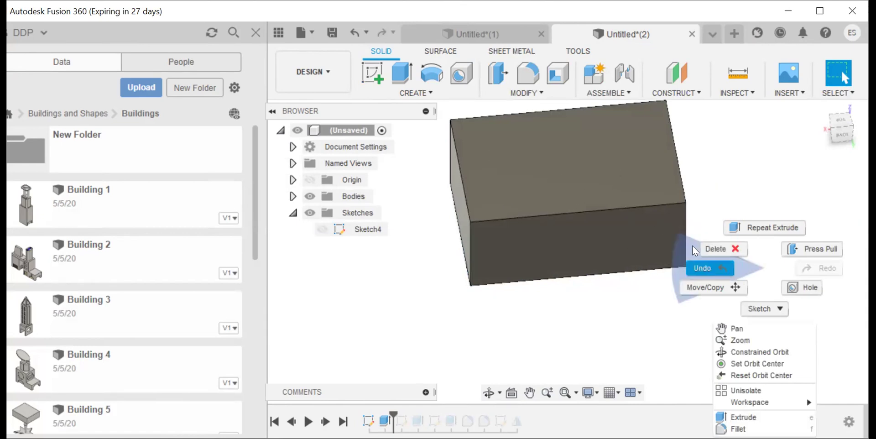
pyautogui.click(699, 284)
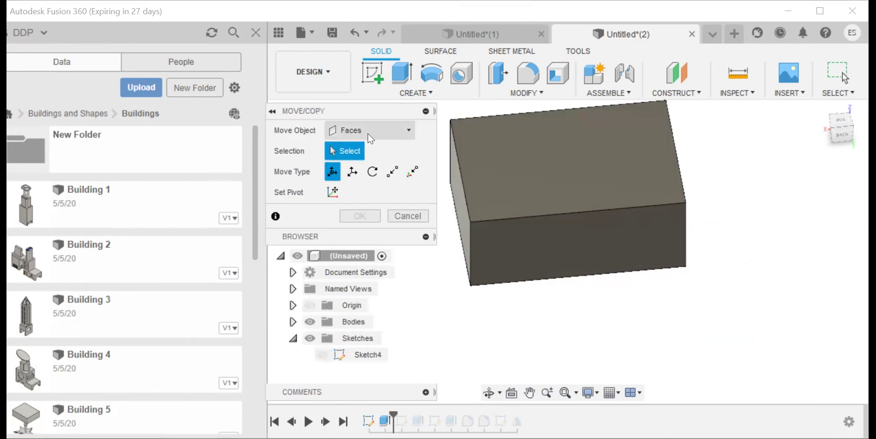
pyautogui.click(834, 139)
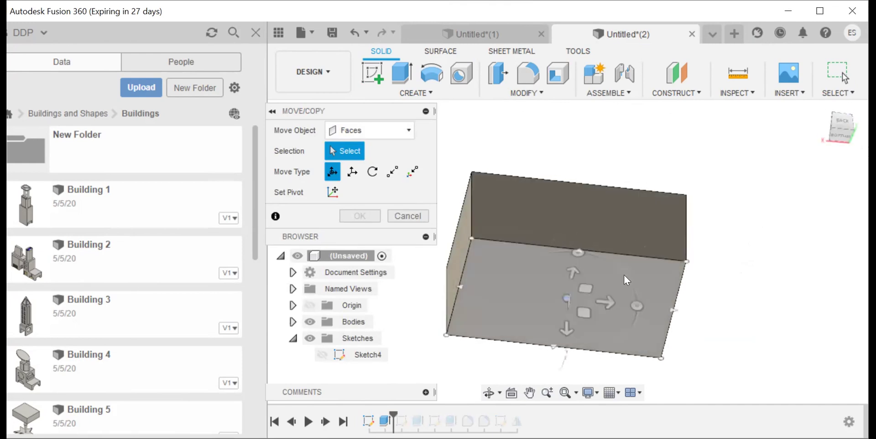
pyautogui.click(840, 122)
pyautogui.moveTo(839, 150); pyautogui.dragTo(840, 136)
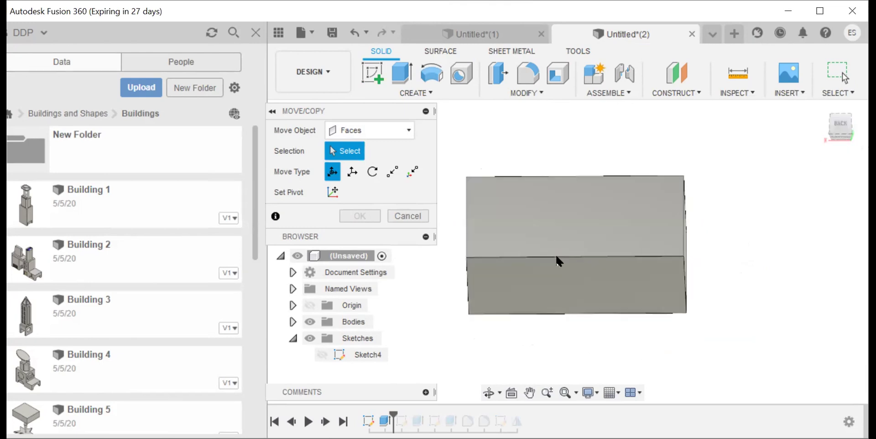
pyautogui.click(565, 276)
pyautogui.click(566, 274)
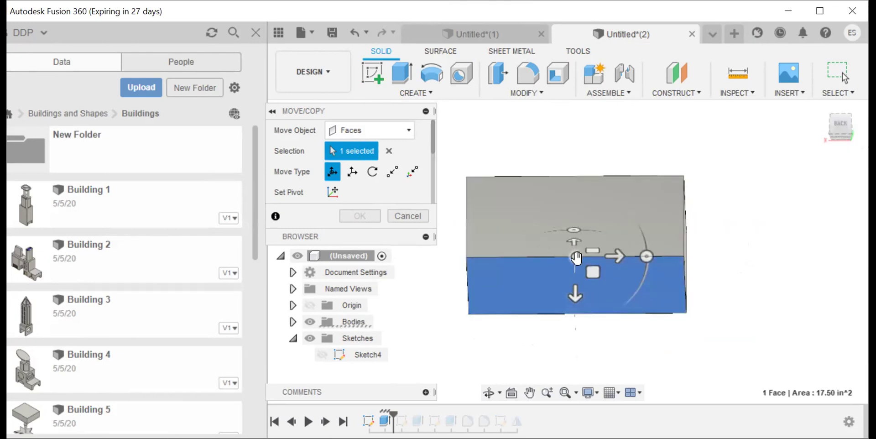
pyautogui.click(841, 132)
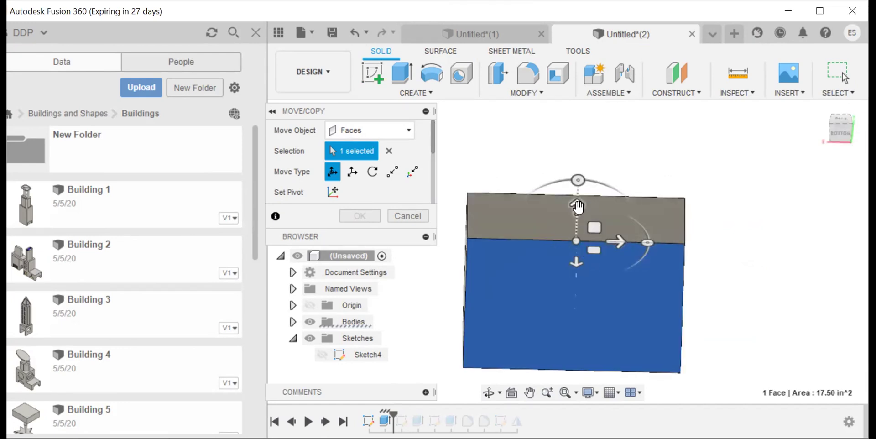
pyautogui.moveTo(574, 256); pyautogui.dragTo(578, 229)
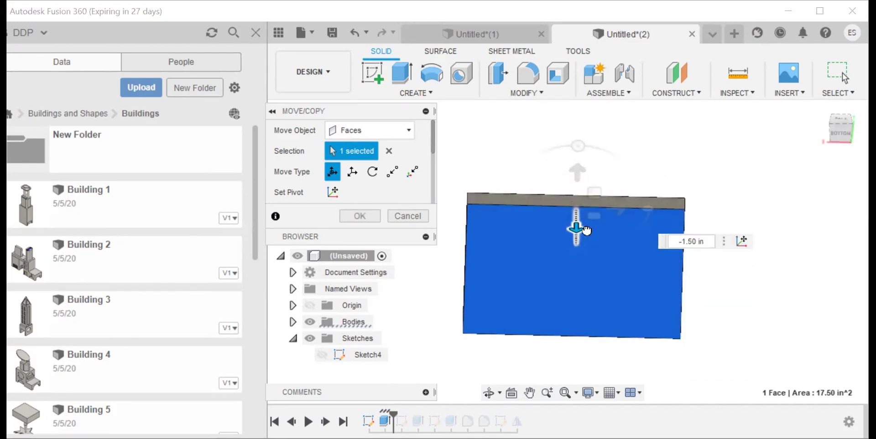
pyautogui.click(840, 132)
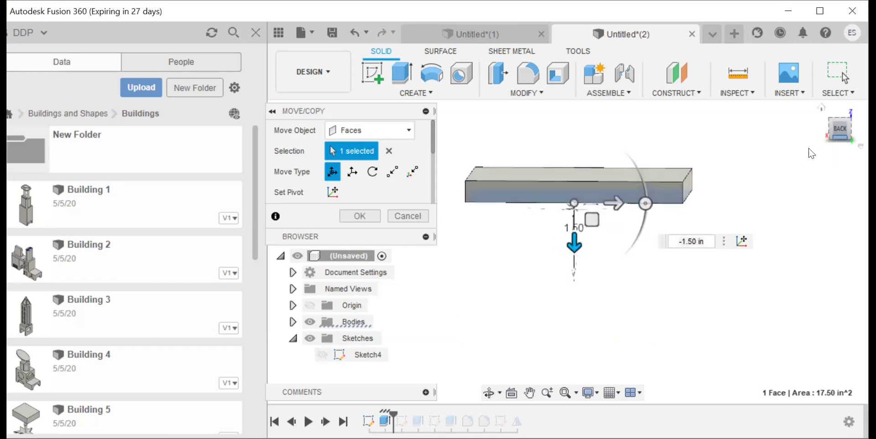
pyautogui.press('Return')
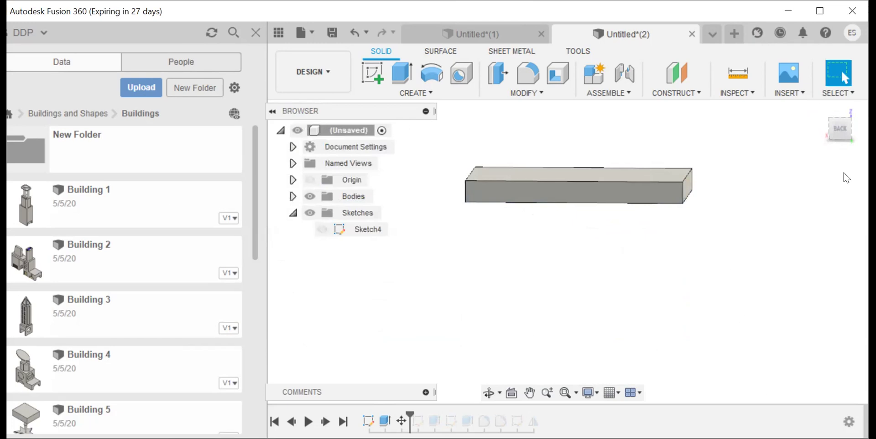
# Step: Sketch a rectangle about 3 in by 2 in inside the slab's top face and finish the sketch
pyautogui.click(415, 93)
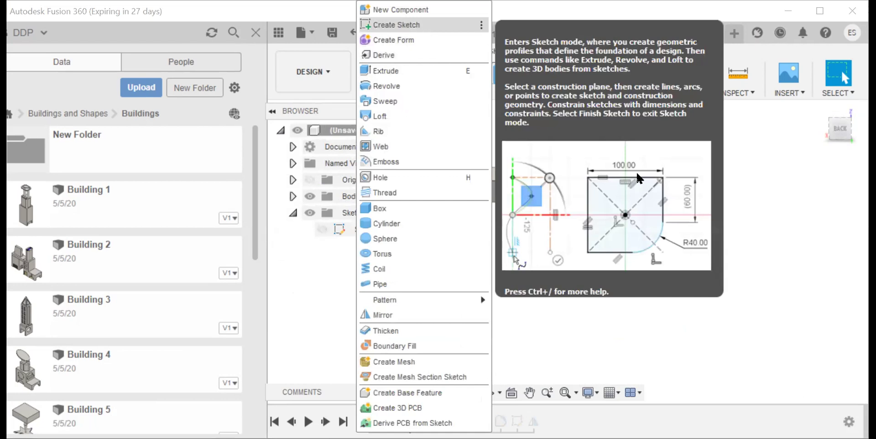
pyautogui.click(426, 24)
pyautogui.click(840, 125)
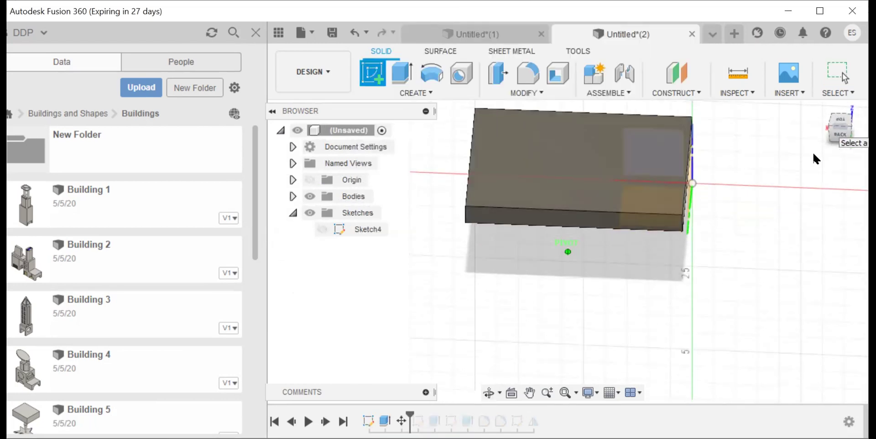
pyautogui.click(569, 174)
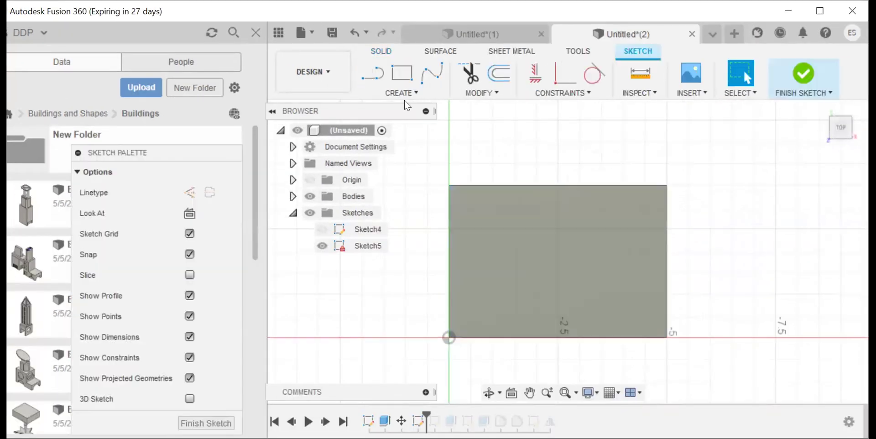
pyautogui.click(391, 74)
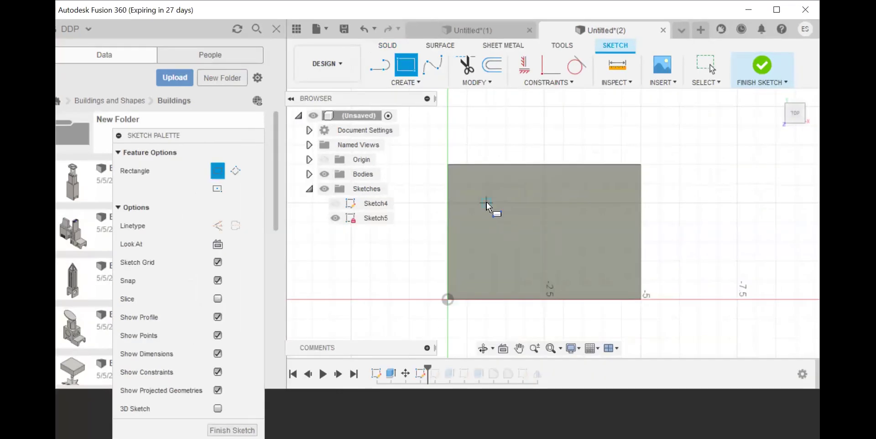
pyautogui.click(596, 278)
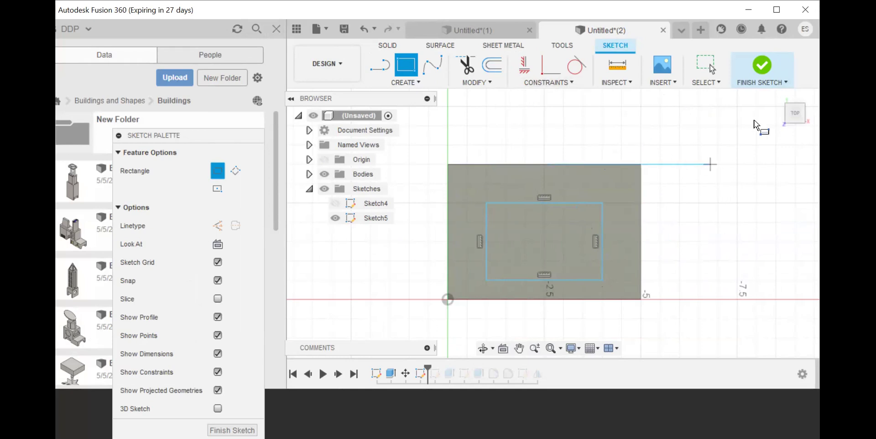
pyautogui.click(758, 73)
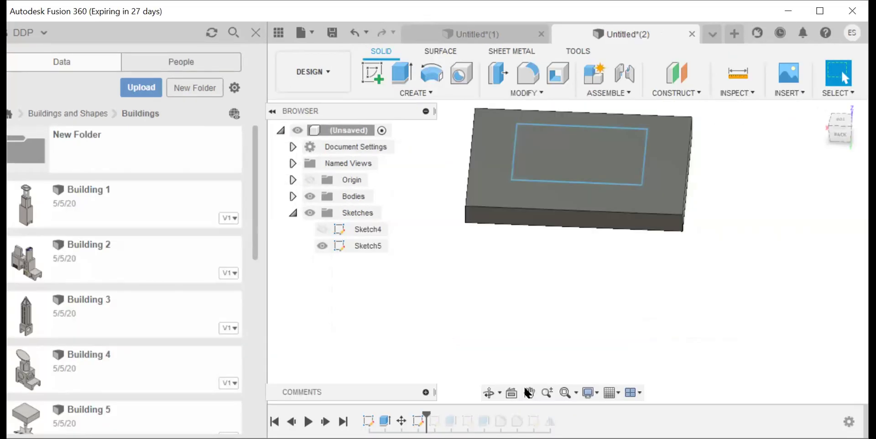
# Step: Extrude the inner rectangle 3 in upward from the slab's top face
pyautogui.click(566, 393)
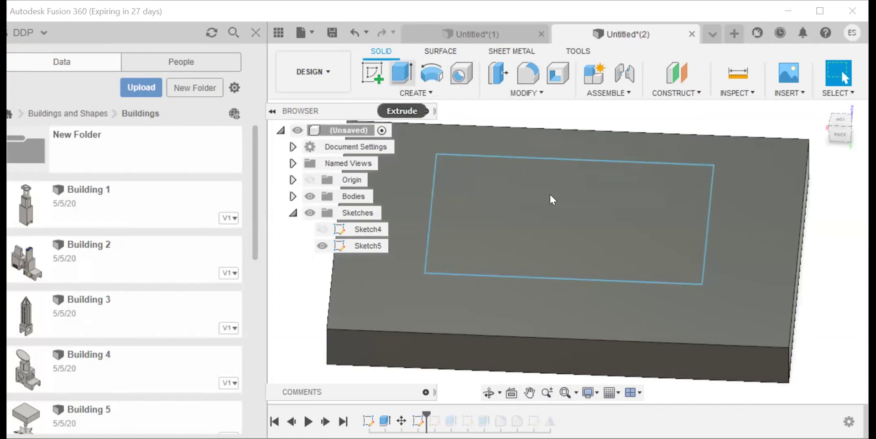
pyautogui.press('e')
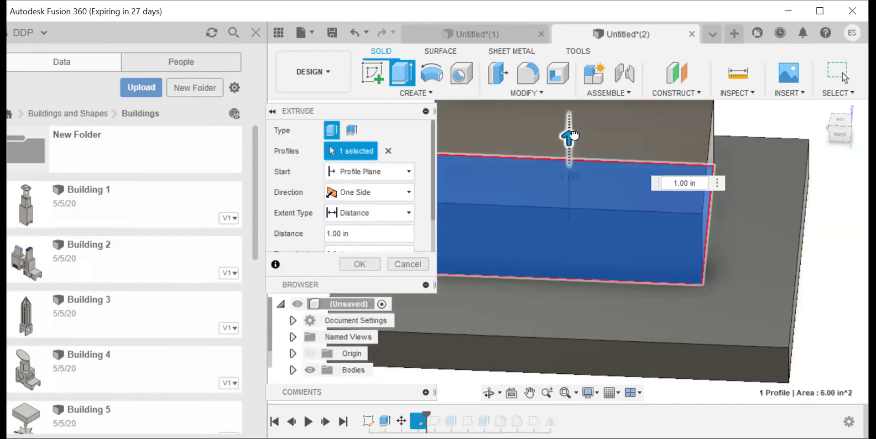
pyautogui.click(549, 392)
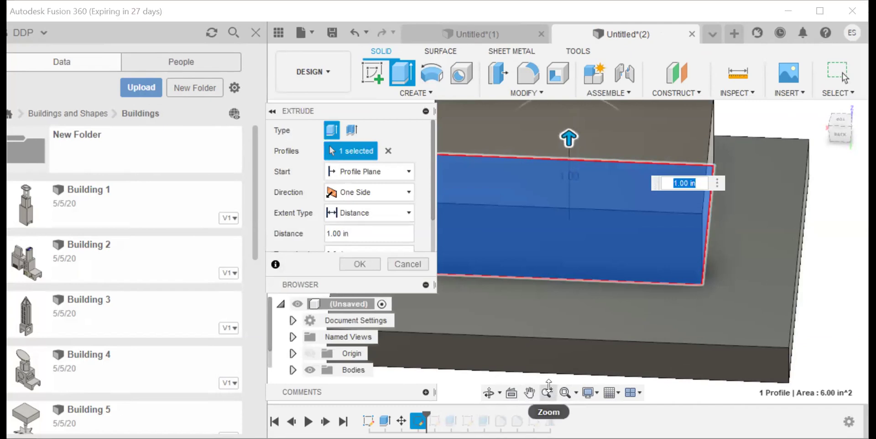
pyautogui.moveTo(763, 286); pyautogui.dragTo(806, 243)
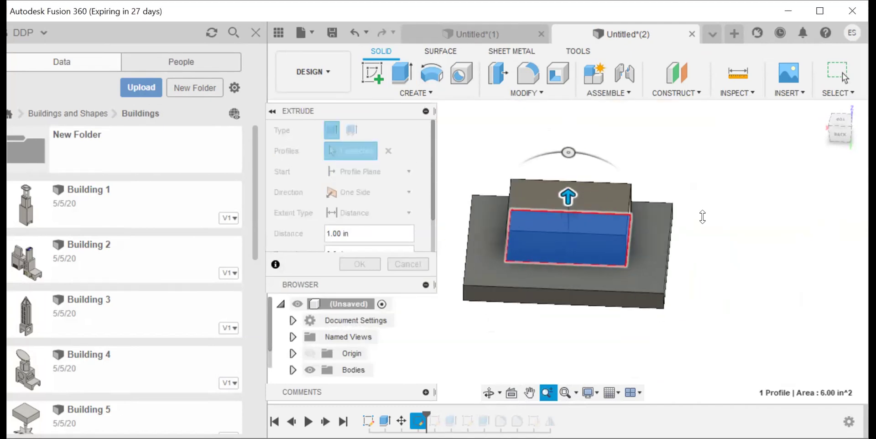
pyautogui.press('Escape')
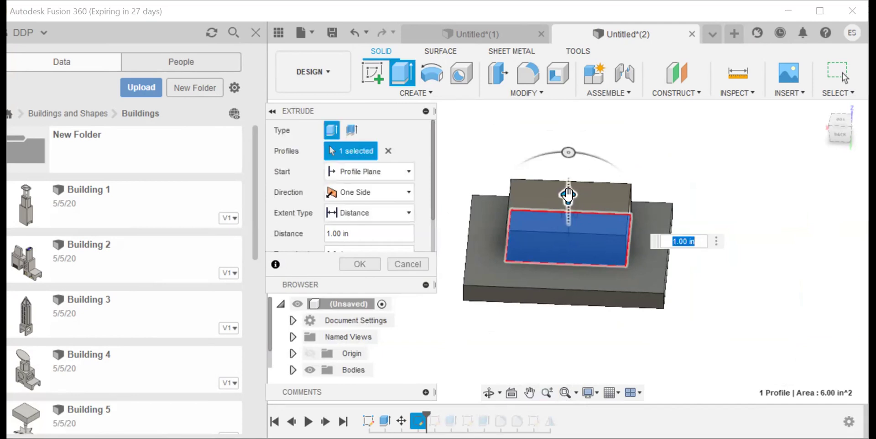
pyautogui.moveTo(568, 197); pyautogui.dragTo(579, 143)
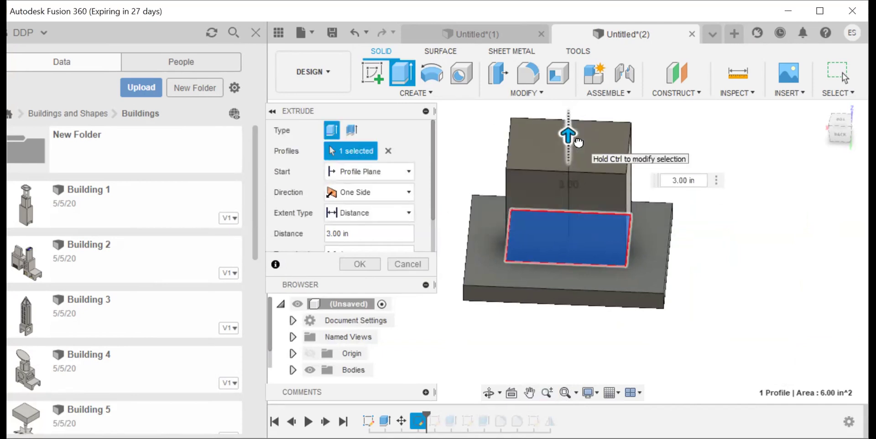
pyautogui.press('Return')
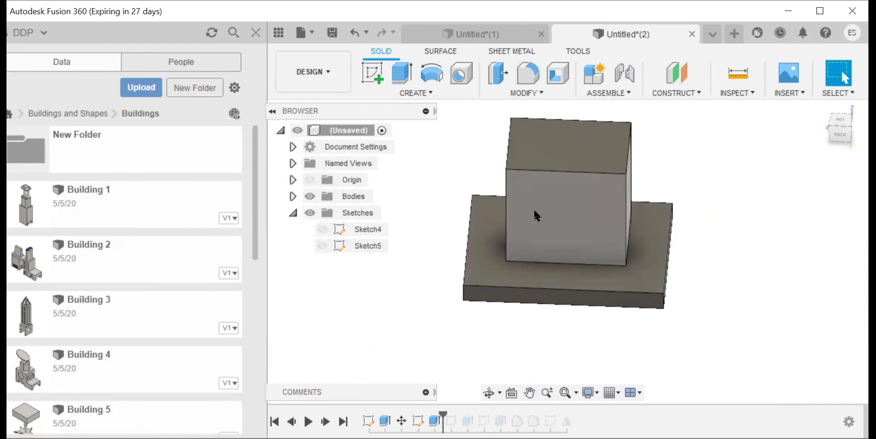
pyautogui.moveTo(836, 137); pyautogui.dragTo(845, 128)
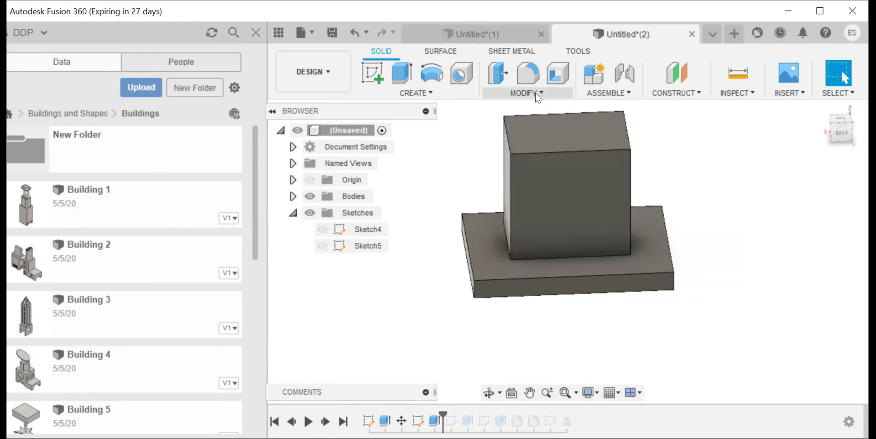
pyautogui.click(534, 93)
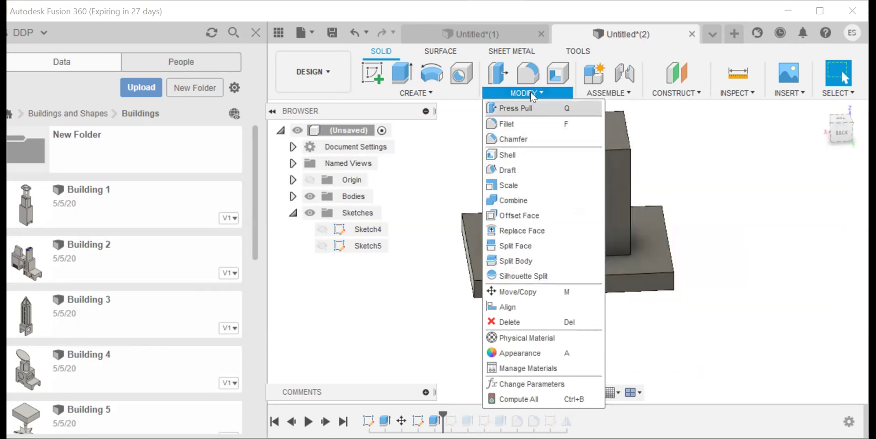
pyautogui.click(526, 73)
pyautogui.moveTo(849, 136)
pyautogui.mouseDown()
pyautogui.moveTo(864, 130)
pyautogui.moveTo(832, 136)
pyautogui.mouseUp()
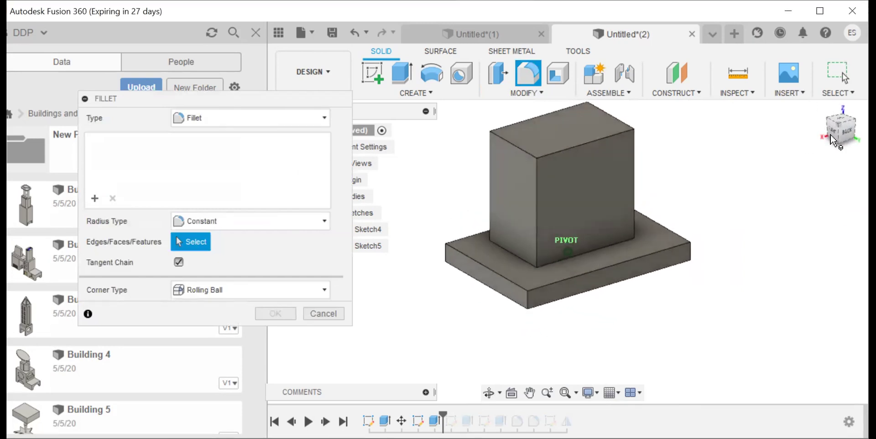
pyautogui.click(513, 183)
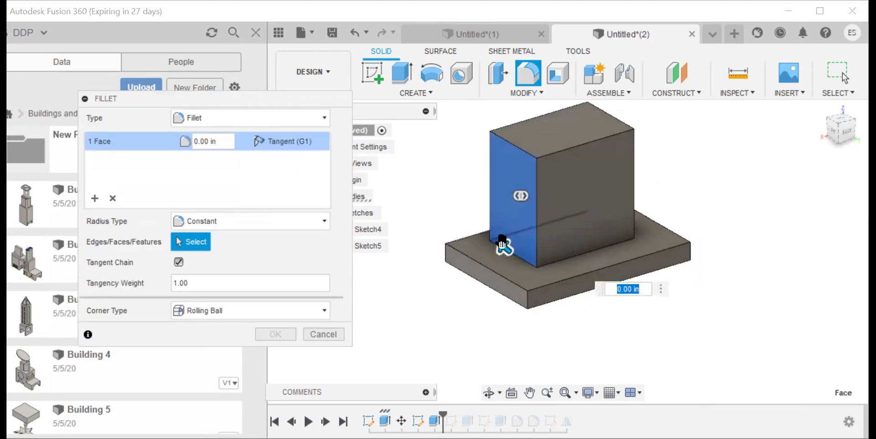
pyautogui.moveTo(501, 245); pyautogui.dragTo(500, 235)
pyautogui.moveTo(498, 228); pyautogui.dragTo(497, 252)
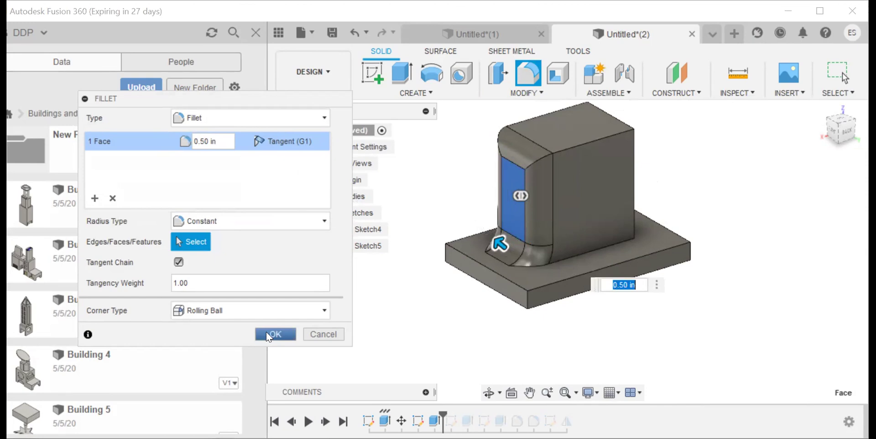
pyautogui.press('Escape')
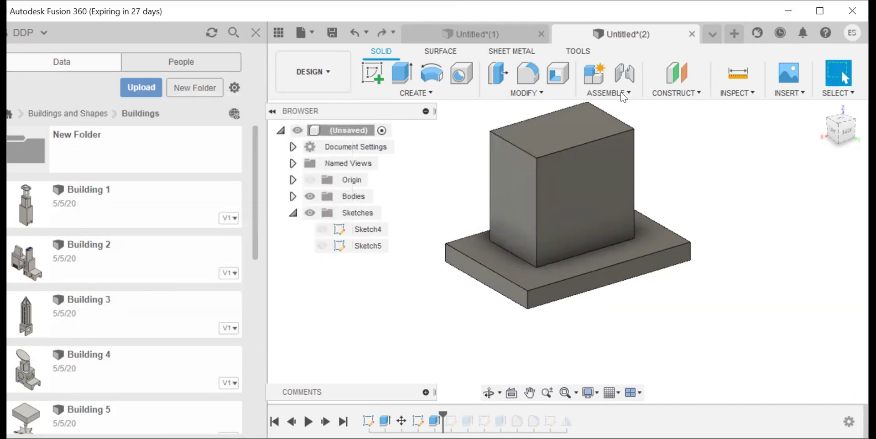
# Step: Try a 0.50 in fillet around the upper block's wide back face and undo it
pyautogui.click(525, 75)
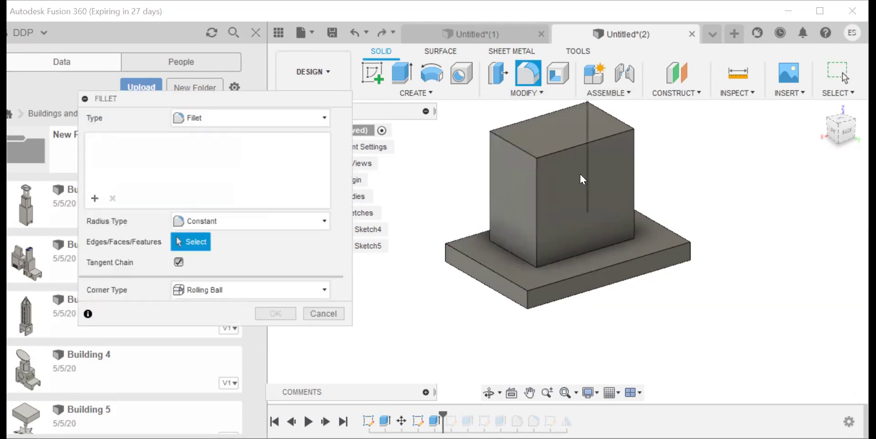
pyautogui.click(584, 199)
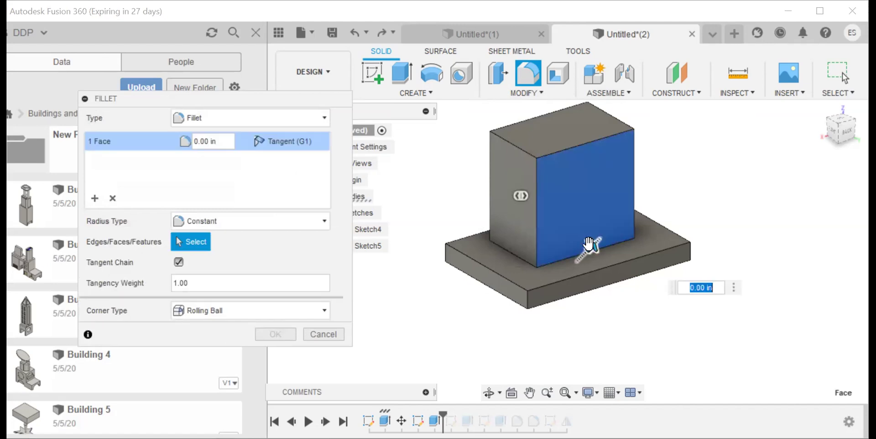
pyautogui.moveTo(589, 245)
pyautogui.mouseDown()
pyautogui.moveTo(602, 231)
pyautogui.moveTo(585, 237)
pyautogui.mouseUp()
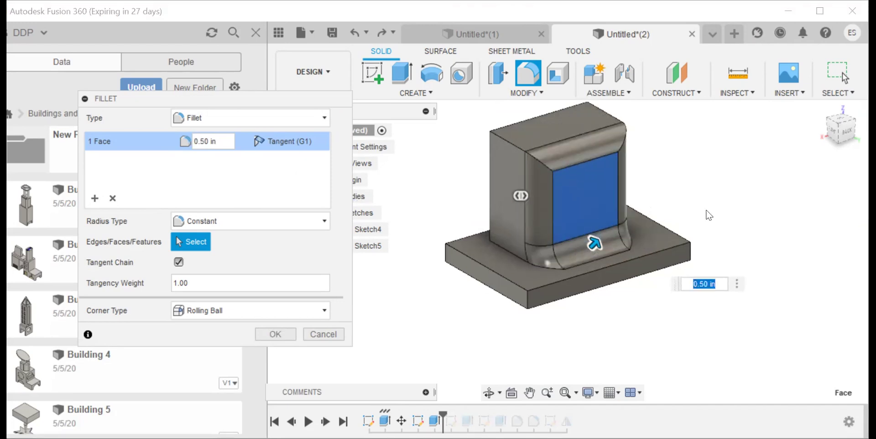
pyautogui.press('Return')
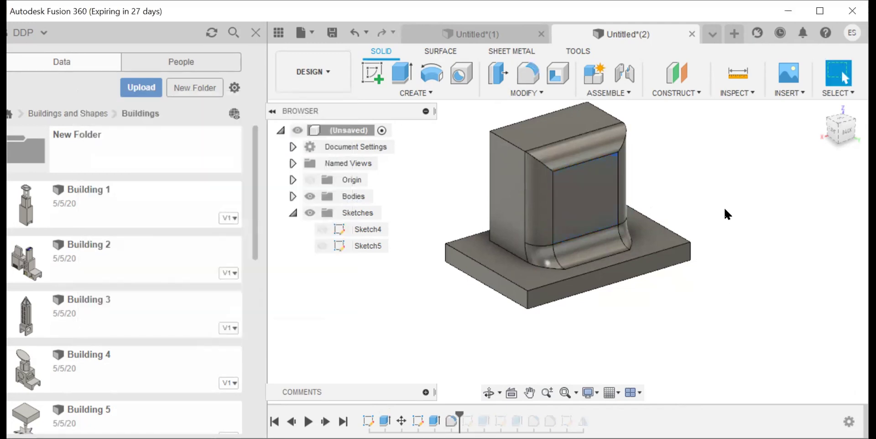
pyautogui.hotkey('ctrl', 'z')
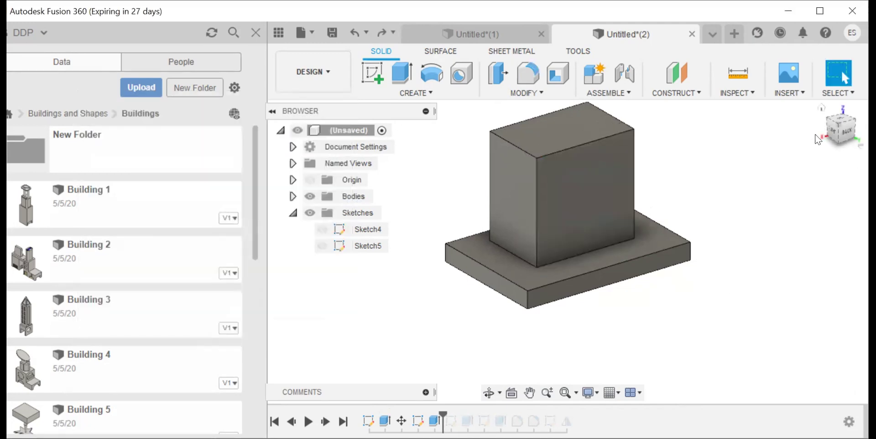
# Step: Fillet all edges of the upper block's top face with a 0.50 in radius
pyautogui.click(522, 71)
pyautogui.click(532, 129)
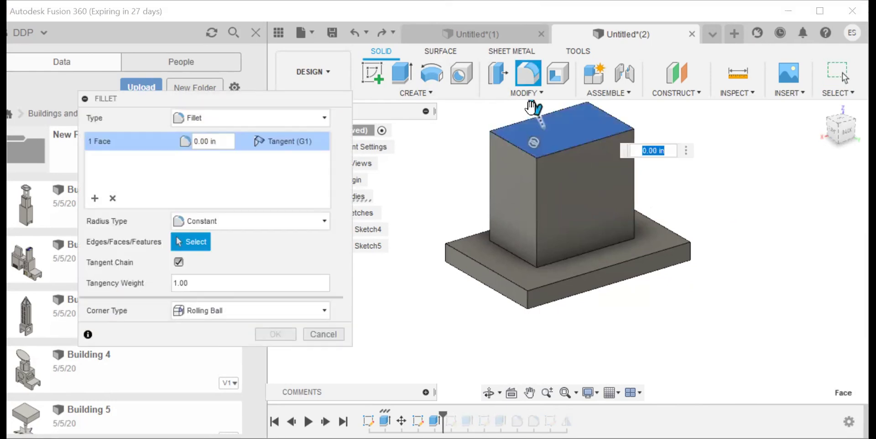
pyautogui.moveTo(532, 108)
pyautogui.mouseDown()
pyautogui.moveTo(534, 139)
pyautogui.moveTo(527, 120)
pyautogui.mouseUp()
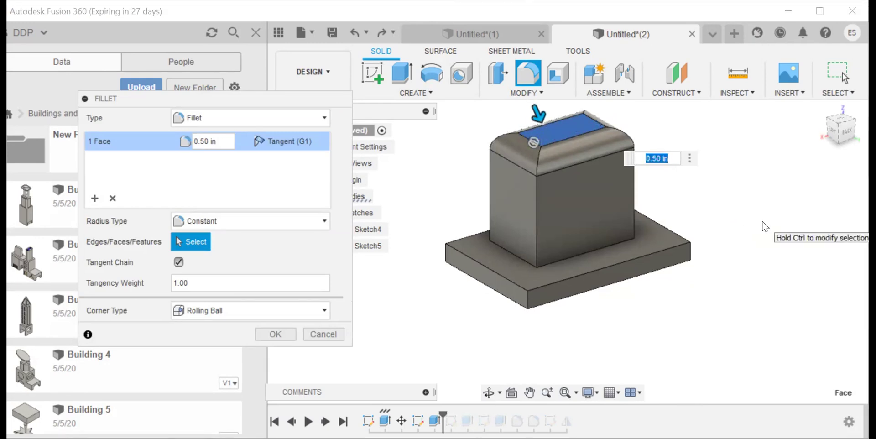
pyautogui.press('Return')
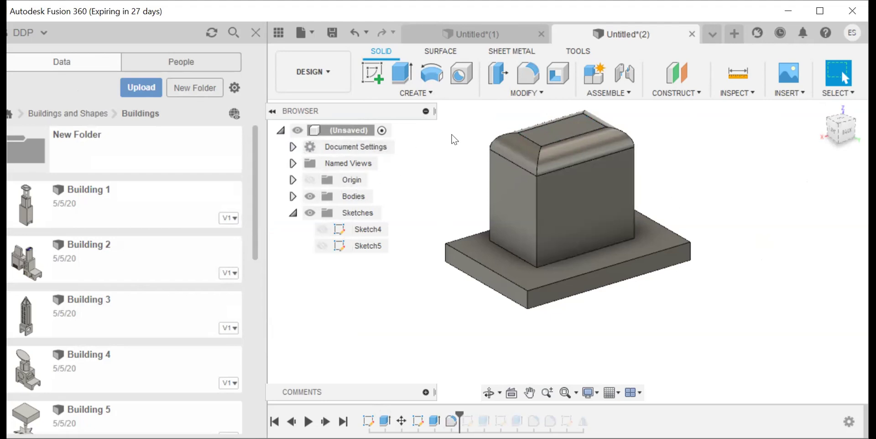
# Step: Sketch a rectangle on the block's flat top, corner to corner inside the filleted border, and finish the sketch
pyautogui.click(419, 95)
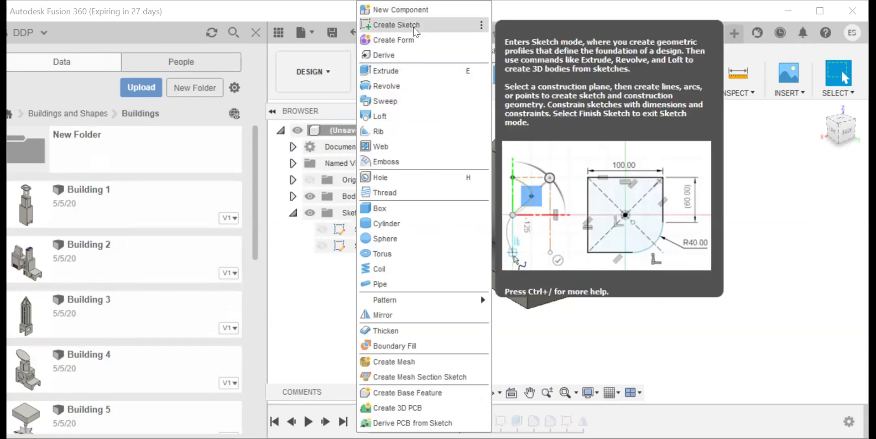
pyautogui.click(414, 25)
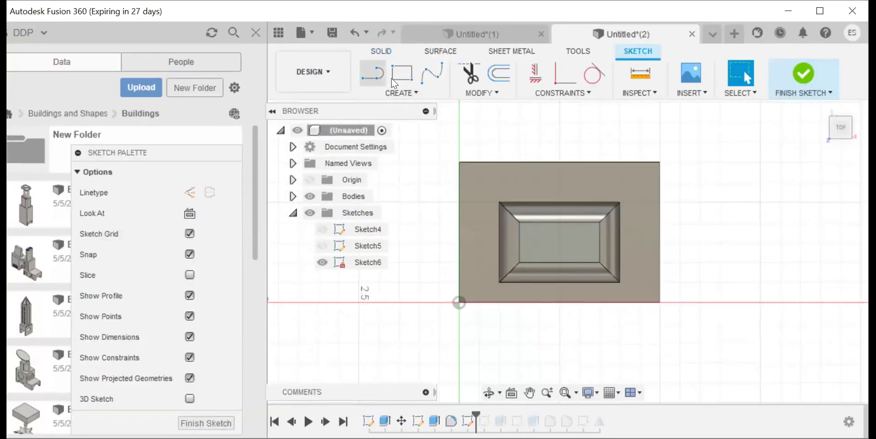
pyautogui.click(396, 74)
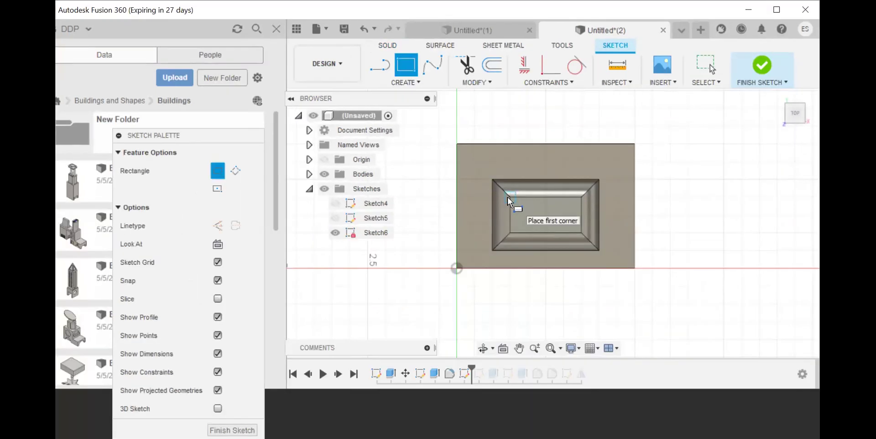
pyautogui.click(579, 230)
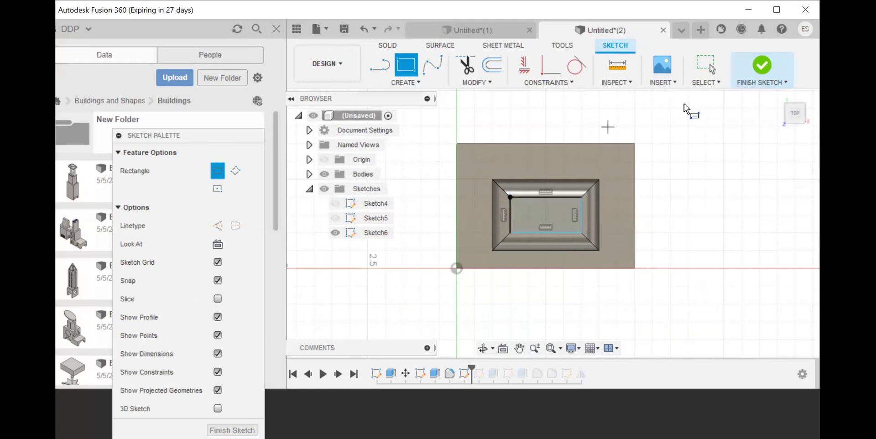
pyautogui.click(759, 72)
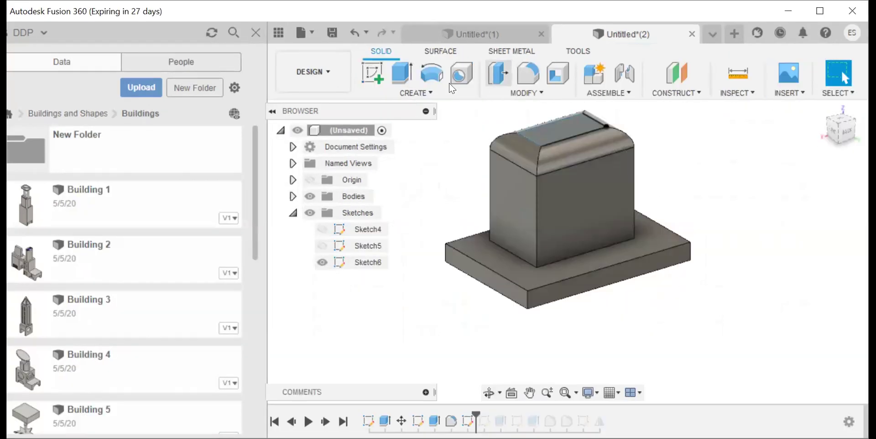
# Step: Extrude the top rectangle 3 in upward to form a narrower tower on the block
pyautogui.click(401, 73)
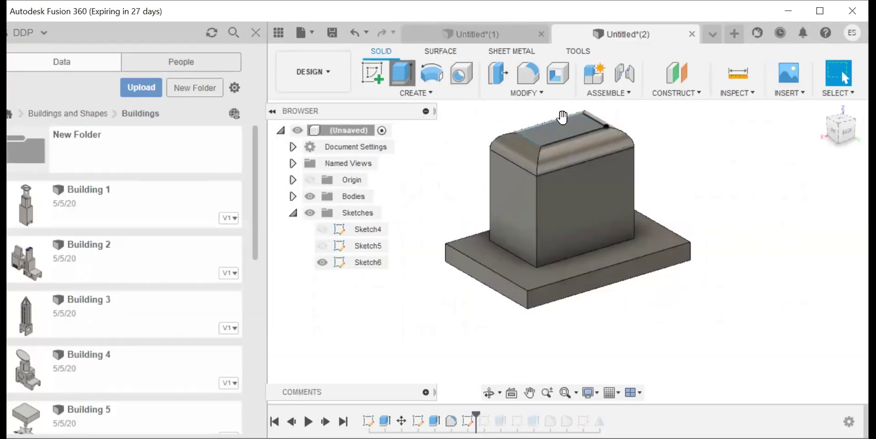
pyautogui.click(563, 118)
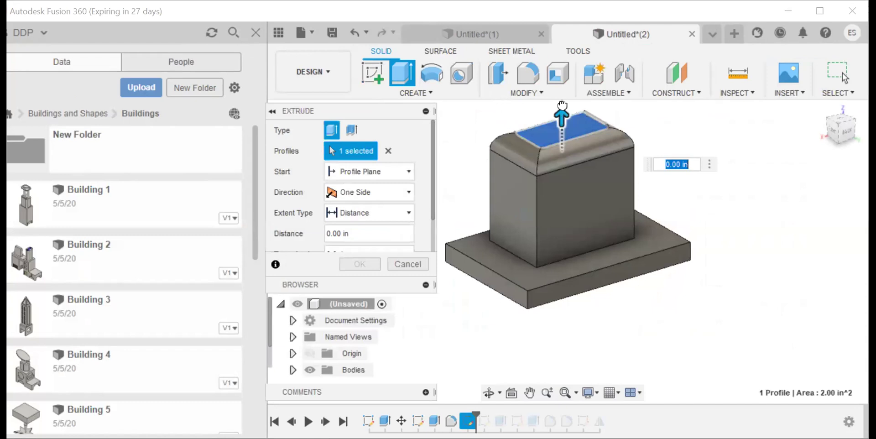
pyautogui.click(546, 393)
pyautogui.moveTo(678, 339); pyautogui.dragTo(726, 283)
pyautogui.press('Escape')
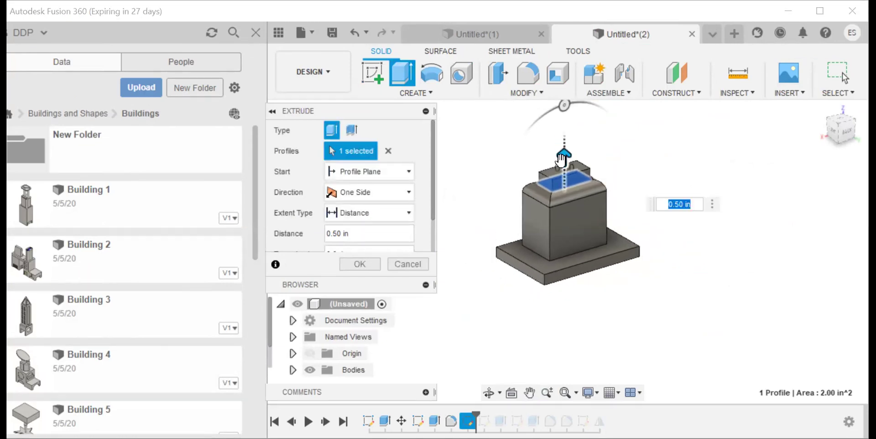
pyautogui.moveTo(561, 160); pyautogui.dragTo(564, 114)
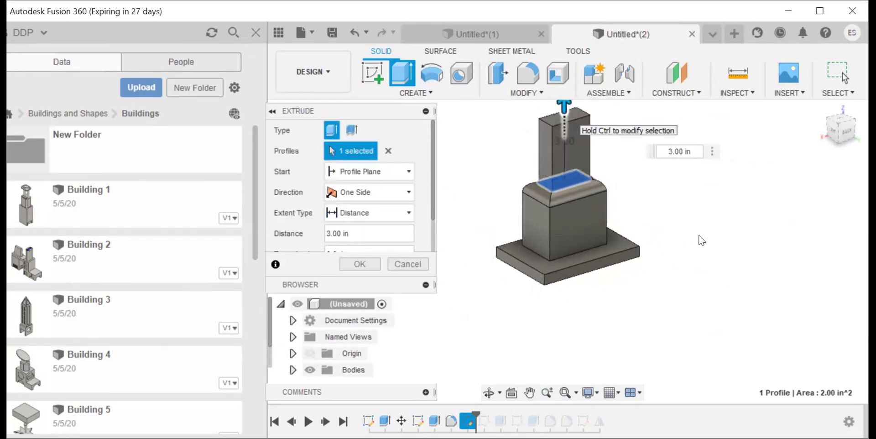
pyautogui.press('Return')
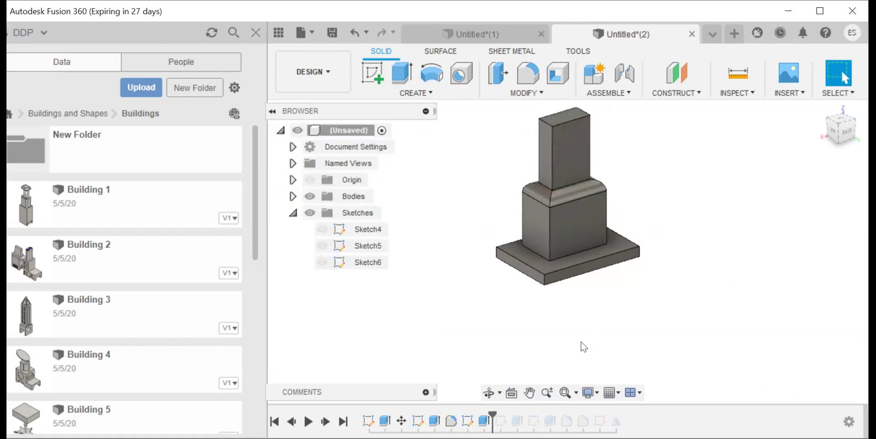
# Step: Try an equal-distance chamfer of 0.50 in on one short top edge of the tower
pyautogui.click(547, 392)
pyautogui.moveTo(698, 287); pyautogui.dragTo(694, 305)
pyautogui.press('Escape')
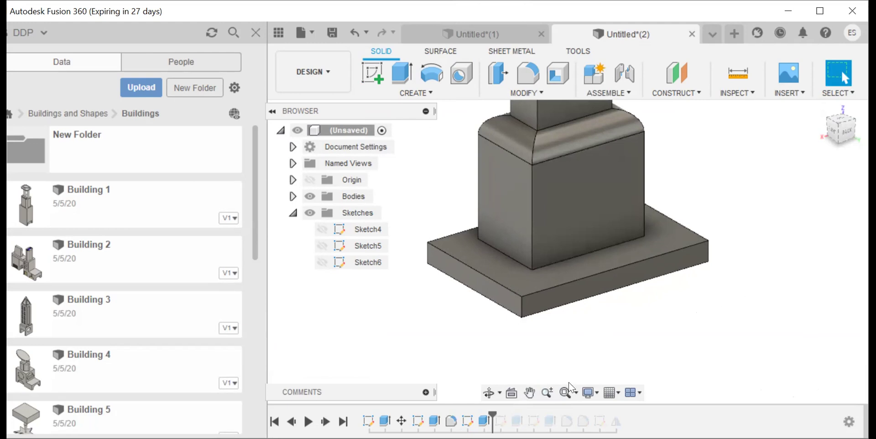
pyautogui.click(538, 392)
pyautogui.moveTo(770, 304)
pyautogui.mouseDown()
pyautogui.moveTo(765, 345)
pyautogui.moveTo(766, 303)
pyautogui.mouseUp()
pyautogui.press('Escape')
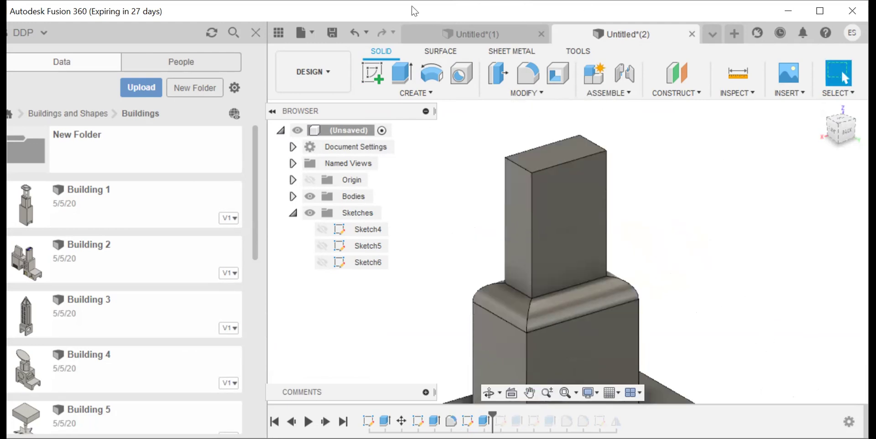
pyautogui.click(529, 94)
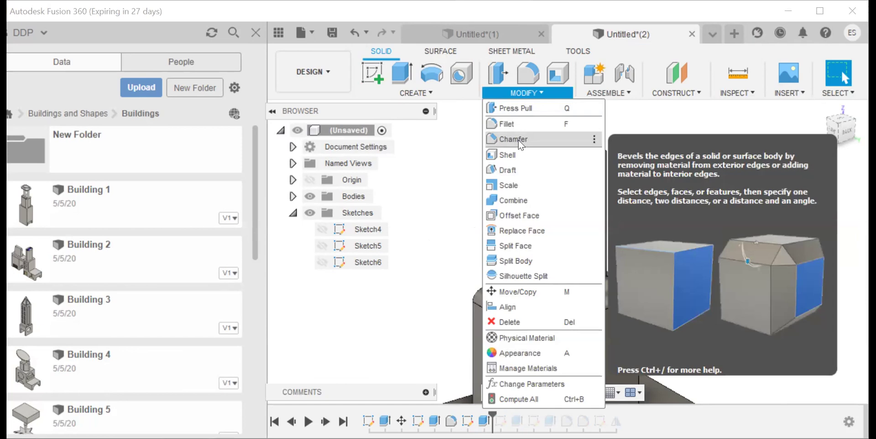
pyautogui.click(531, 139)
pyautogui.moveTo(364, 142); pyautogui.dragTo(267, 141)
pyautogui.moveTo(404, 108); pyautogui.dragTo(175, 129)
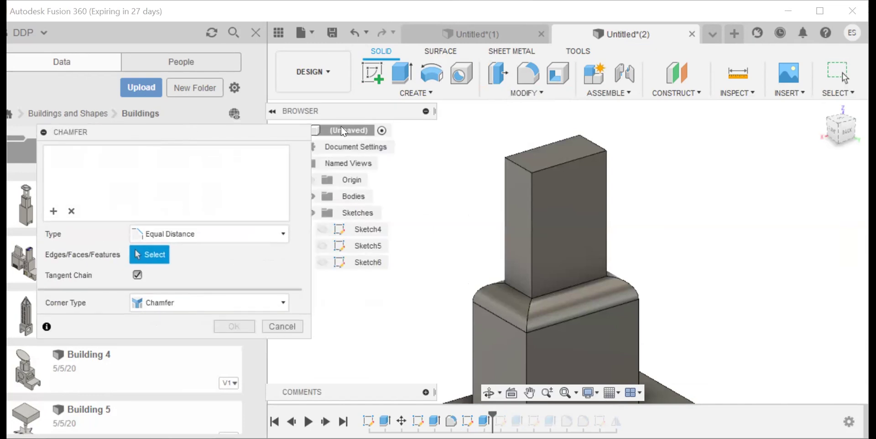
pyautogui.click(501, 156)
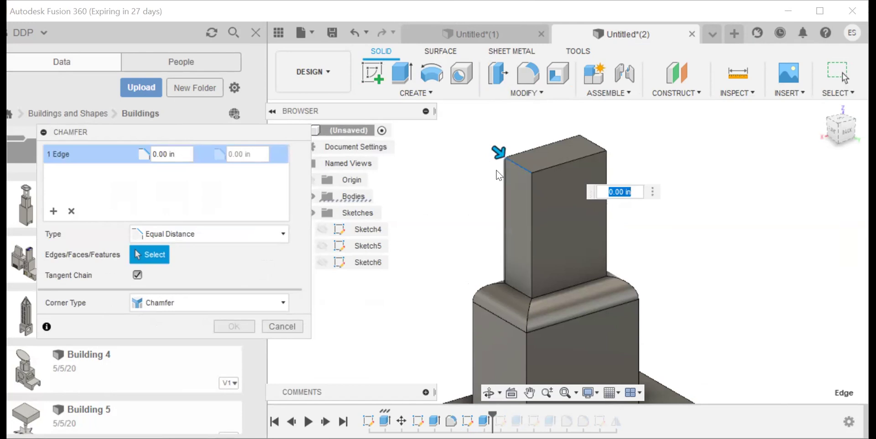
pyautogui.moveTo(495, 147); pyautogui.dragTo(502, 158)
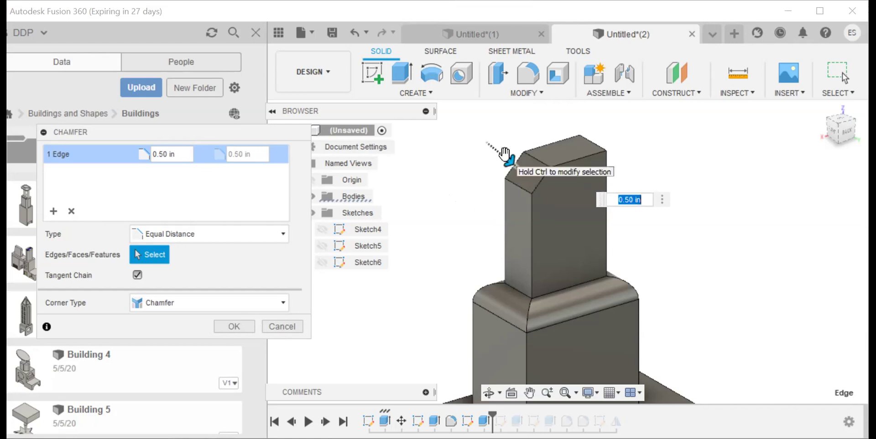
# Step: Increase the chamfer distance to 2 in, apply the chamfer, and undo it
pyautogui.moveTo(503, 156); pyautogui.dragTo(574, 213)
pyautogui.moveTo(522, 188)
pyautogui.mouseDown()
pyautogui.moveTo(525, 179)
pyautogui.moveTo(538, 188)
pyautogui.moveTo(527, 179)
pyautogui.moveTo(578, 224)
pyautogui.moveTo(520, 173)
pyautogui.moveTo(547, 194)
pyautogui.moveTo(528, 181)
pyautogui.mouseUp()
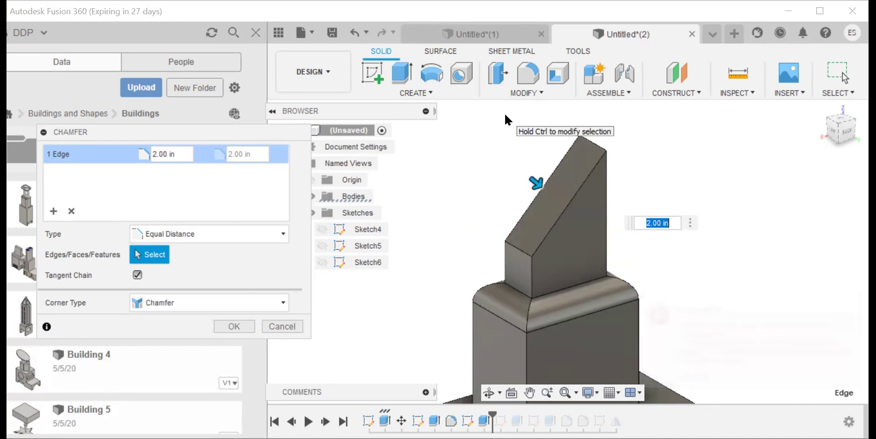
pyautogui.press('Return')
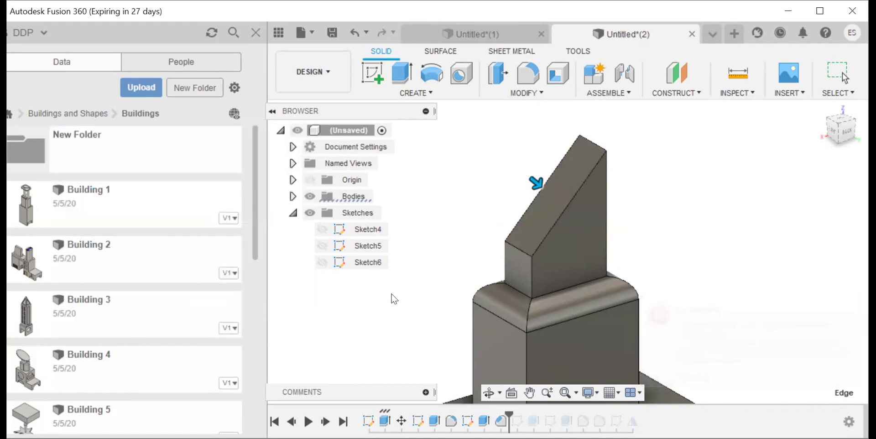
pyautogui.hotkey('ctrl', 'z')
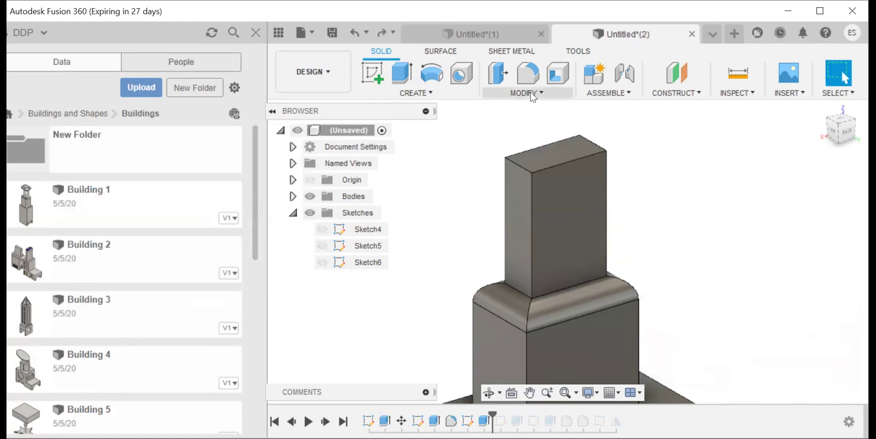
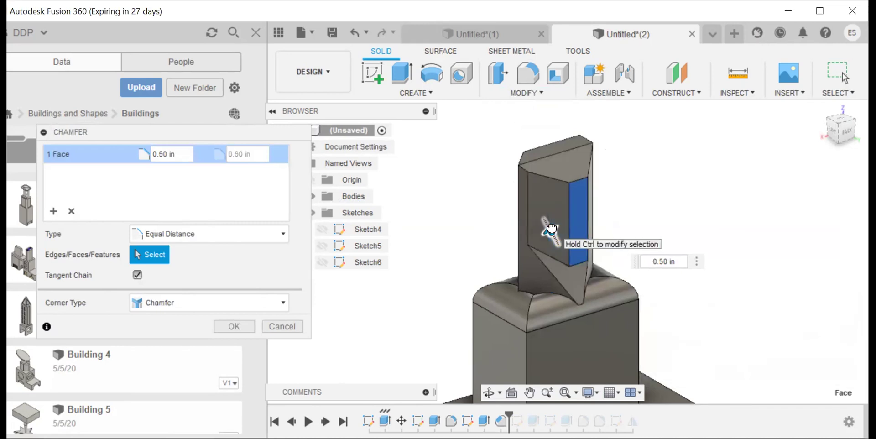
# Step: Apply a 0.50 in chamfer to the tower's side face, and undo the tower's chamfers
pyautogui.press('Return')
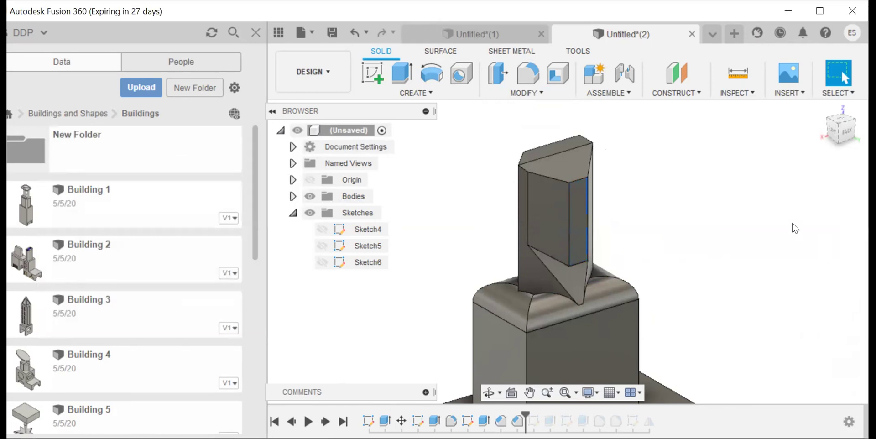
pyautogui.hotkey('ctrl', 'z')
pyautogui.hotkey('ctrl', 'z')
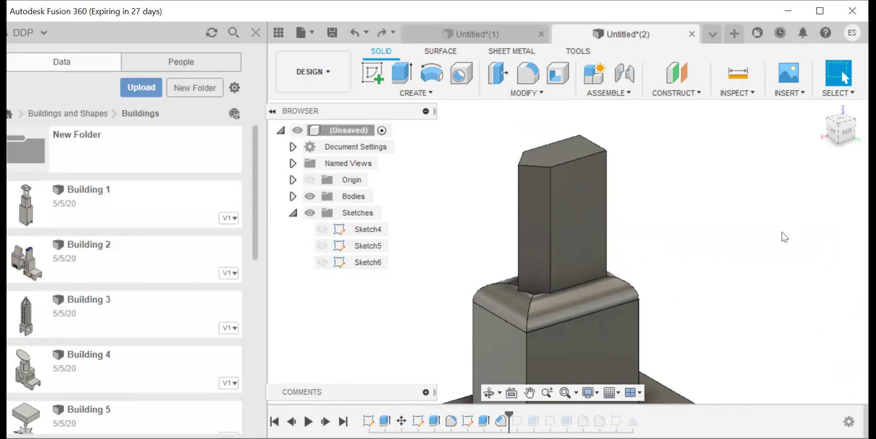
pyautogui.click(529, 94)
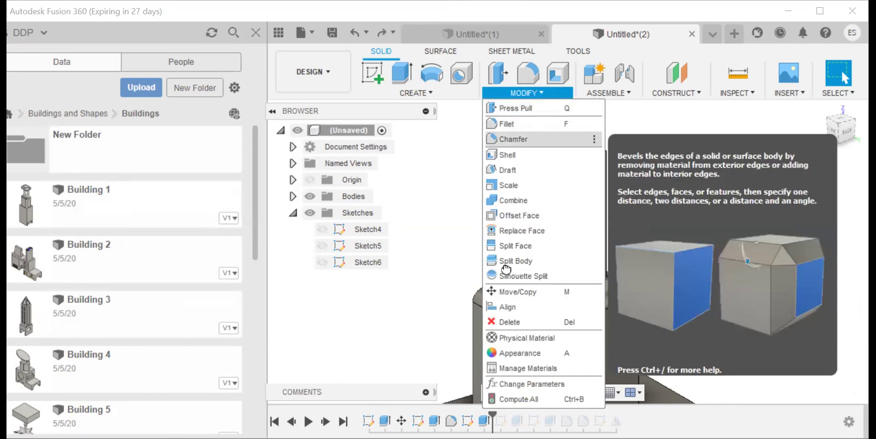
pyautogui.click(506, 269)
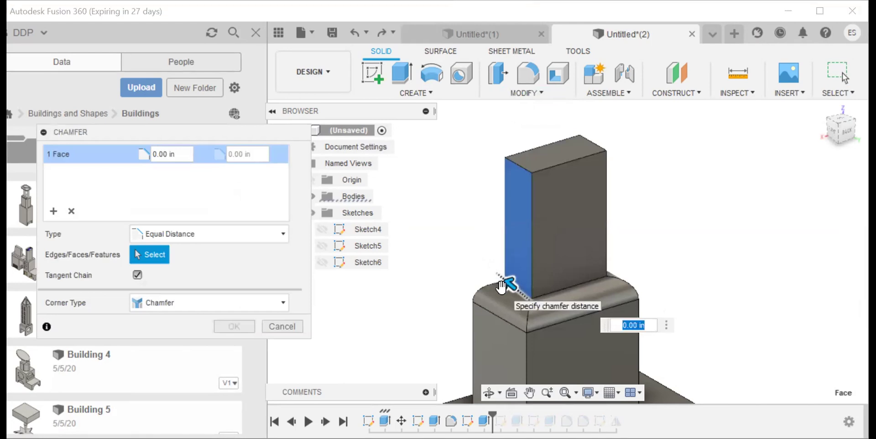
pyautogui.press('Escape')
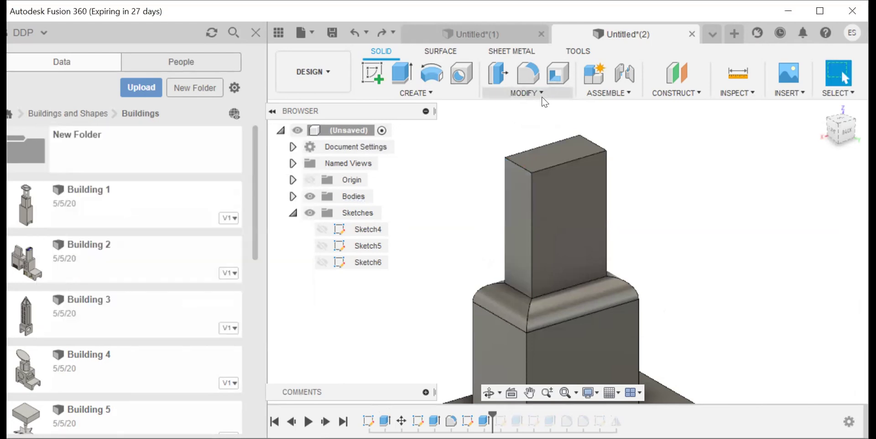
# Step: Chamfer one long top edge of the tower across the full depth of its top to form a single sloped roof
pyautogui.click(541, 95)
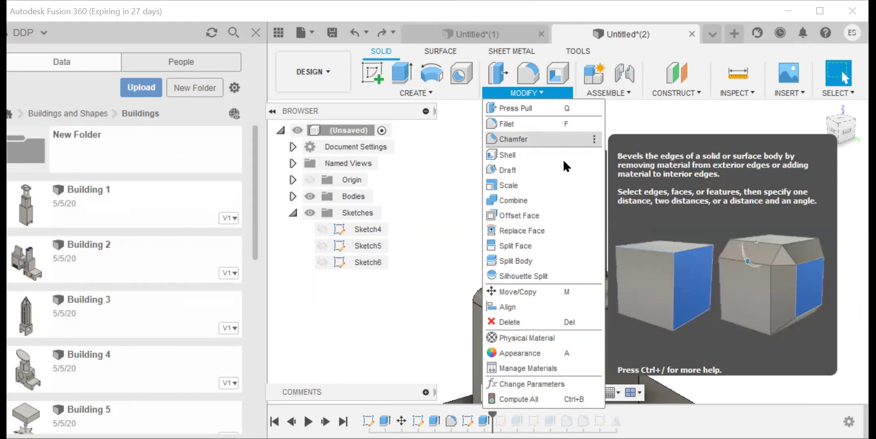
pyautogui.click(560, 139)
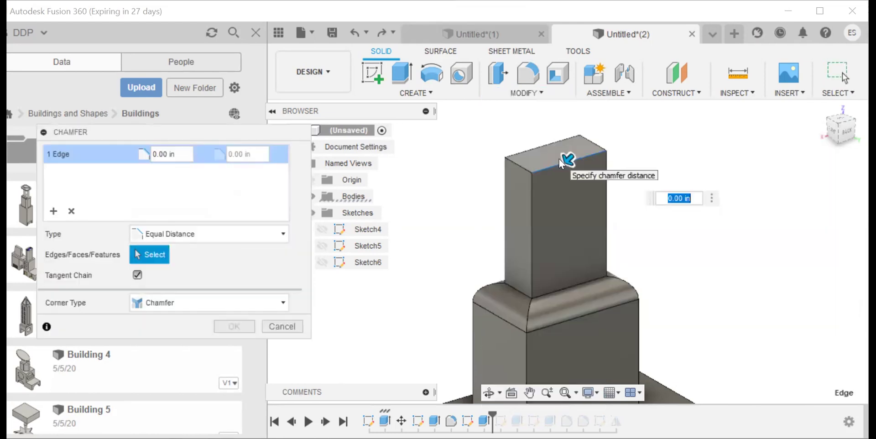
pyautogui.moveTo(568, 157); pyautogui.dragTo(554, 171)
pyautogui.press('Return')
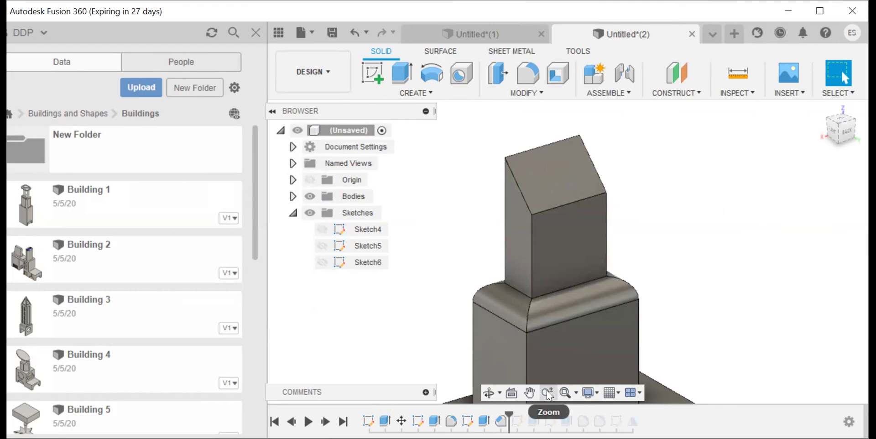
# Step: Start a sketch on the middle block's back face, below the filleted border
pyautogui.click(529, 393)
pyautogui.moveTo(694, 281); pyautogui.dragTo(665, 248)
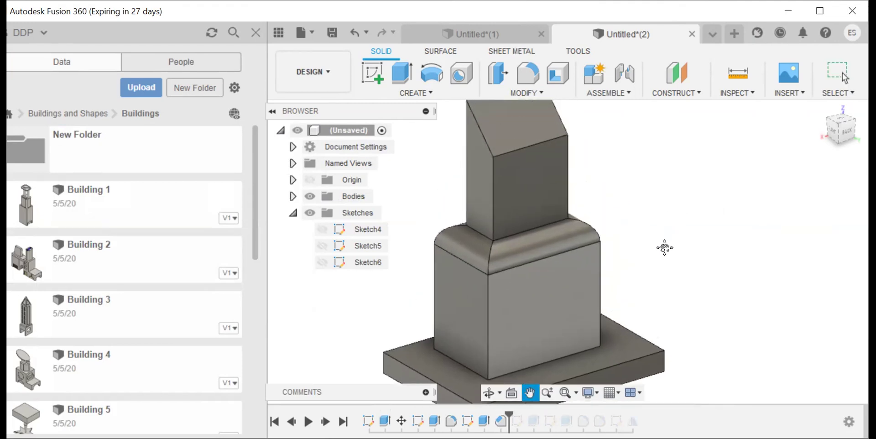
pyautogui.press('Escape')
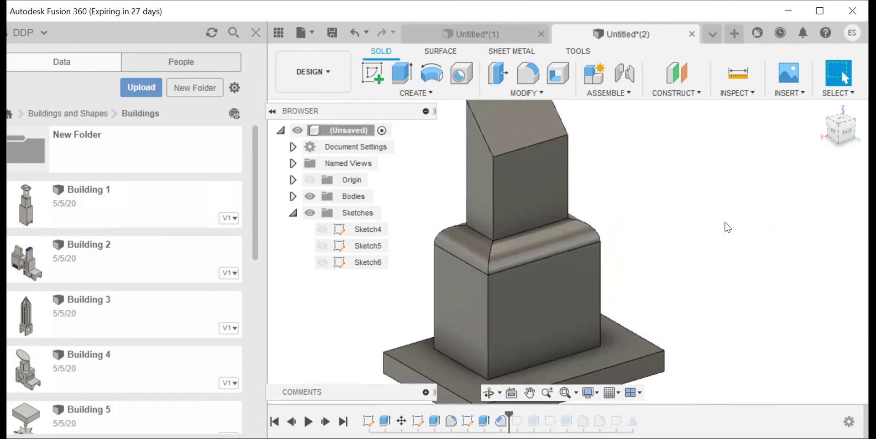
pyautogui.click(430, 94)
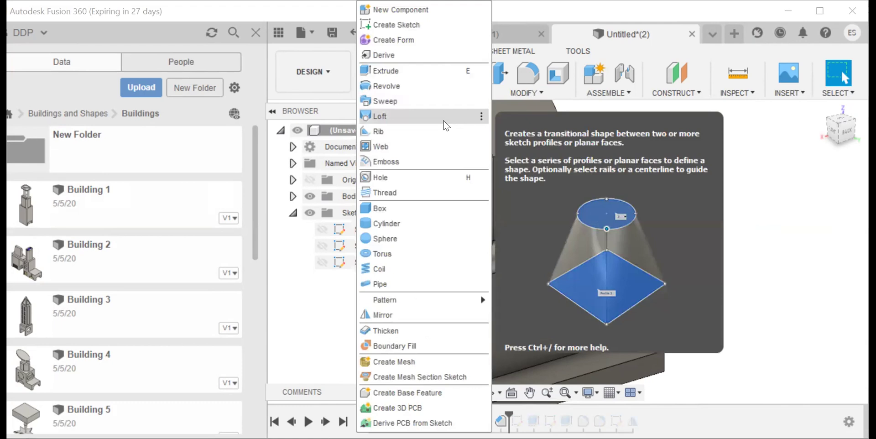
pyautogui.click(436, 26)
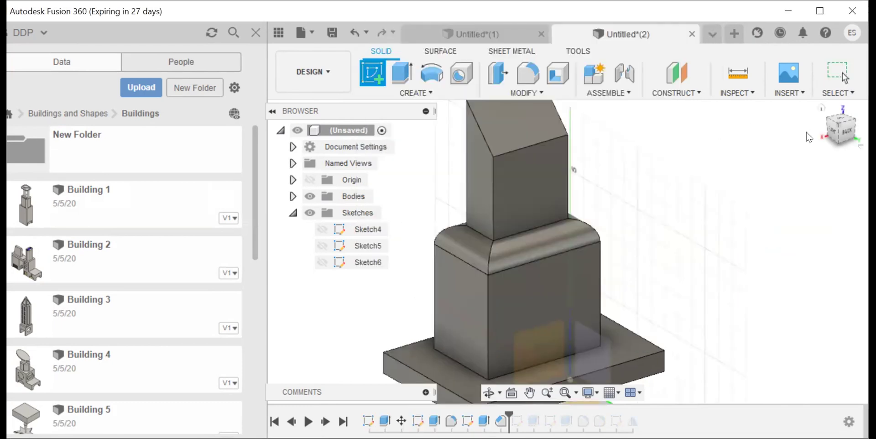
pyautogui.click(838, 134)
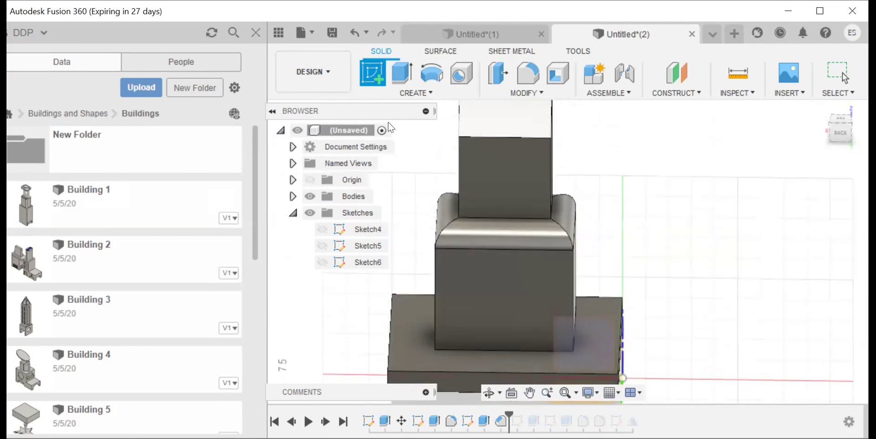
pyautogui.click(484, 282)
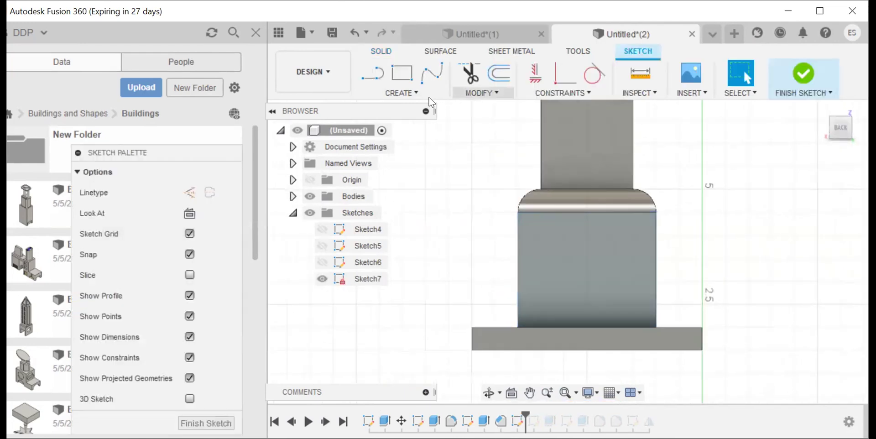
# Step: Sketch an upright window rectangle about 0.373 in wide and 0.597 in high near the face's upper left corner
pyautogui.click(402, 73)
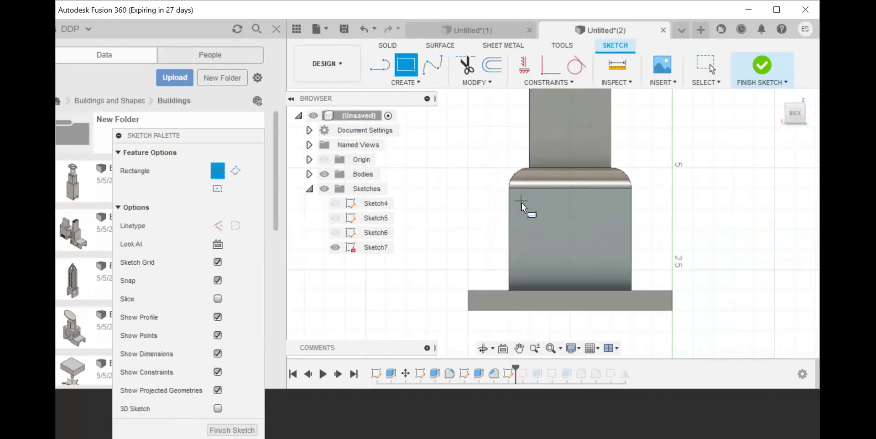
pyautogui.click(522, 204)
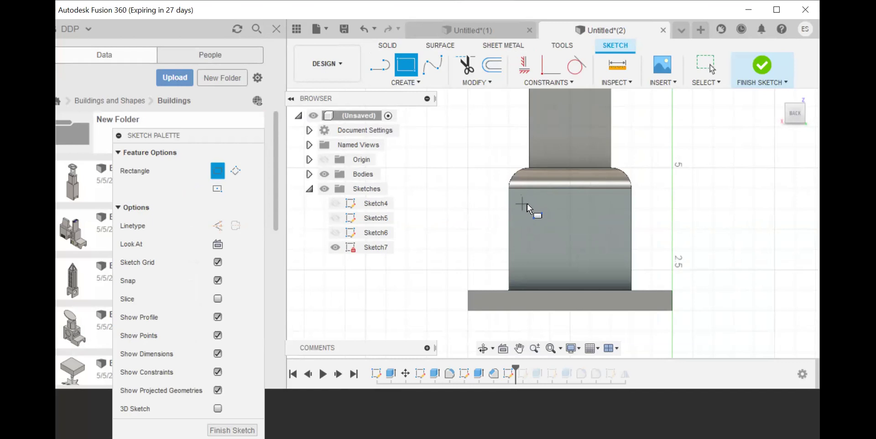
pyautogui.click(538, 227)
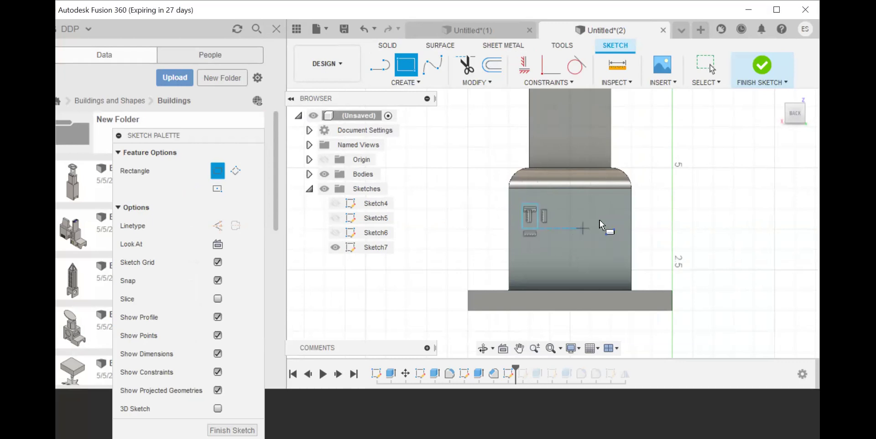
pyautogui.rightClick(658, 209)
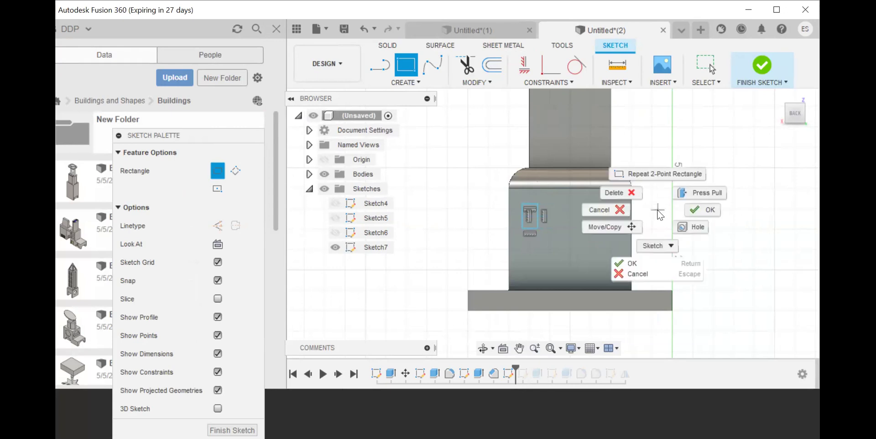
pyautogui.click(699, 210)
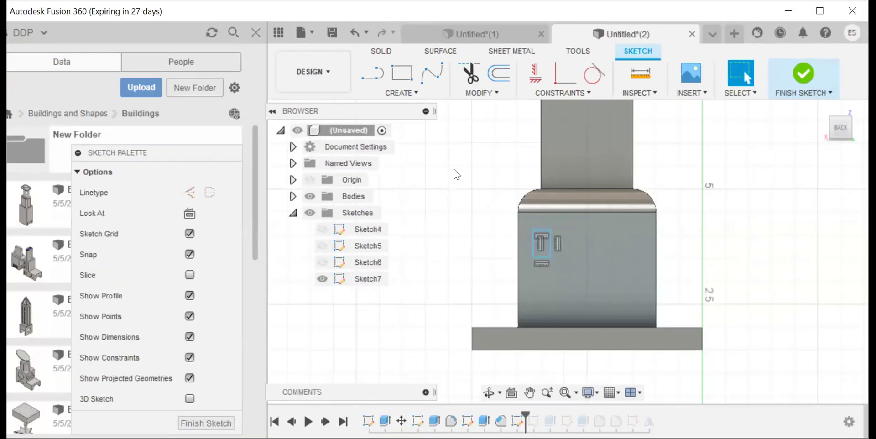
# Step: Start a rectangular sketch pattern with all four sides of the window rectangle as its objects
pyautogui.click(409, 98)
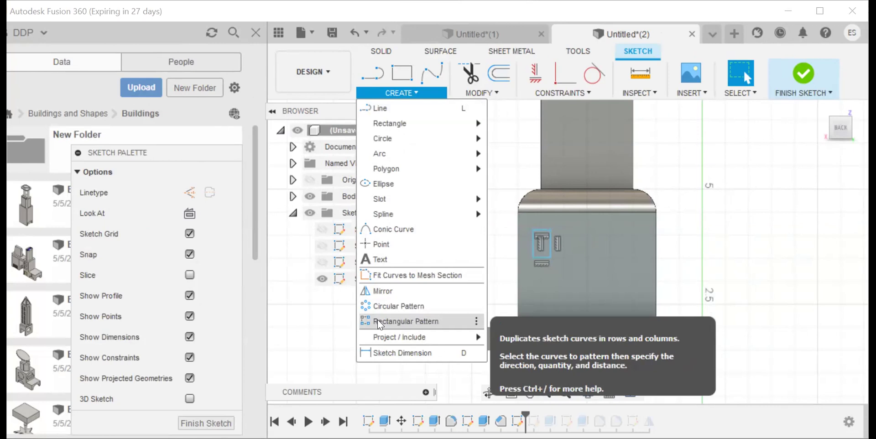
pyautogui.click(464, 315)
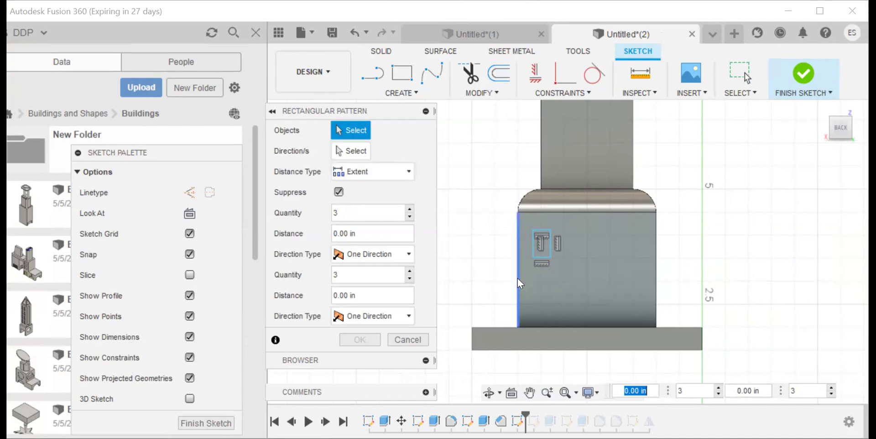
pyautogui.click(549, 259)
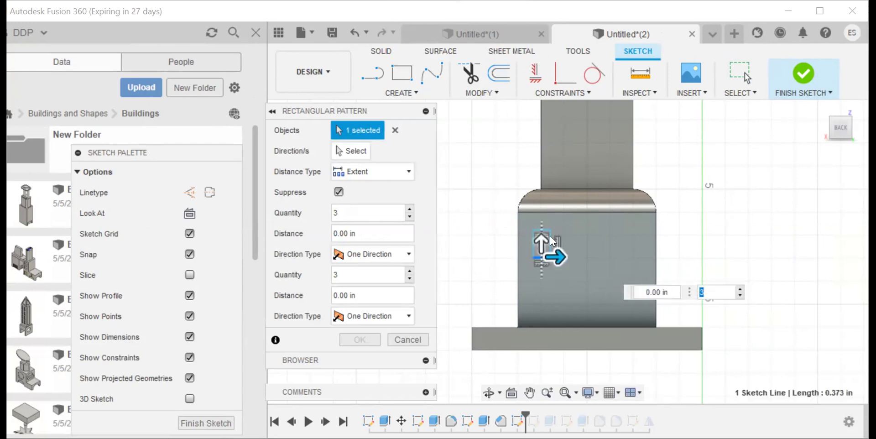
pyautogui.press('Tab')
pyautogui.press('Tab')
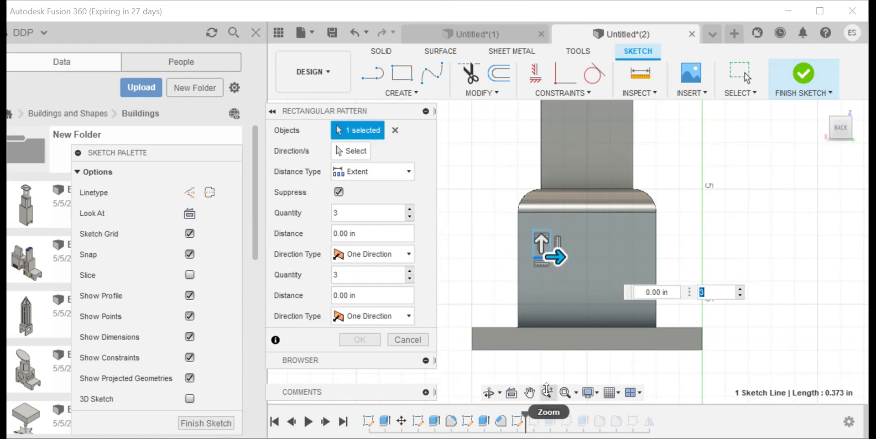
pyautogui.moveTo(701, 258)
pyautogui.mouseDown()
pyautogui.moveTo(687, 296)
pyautogui.moveTo(691, 290)
pyautogui.mouseUp()
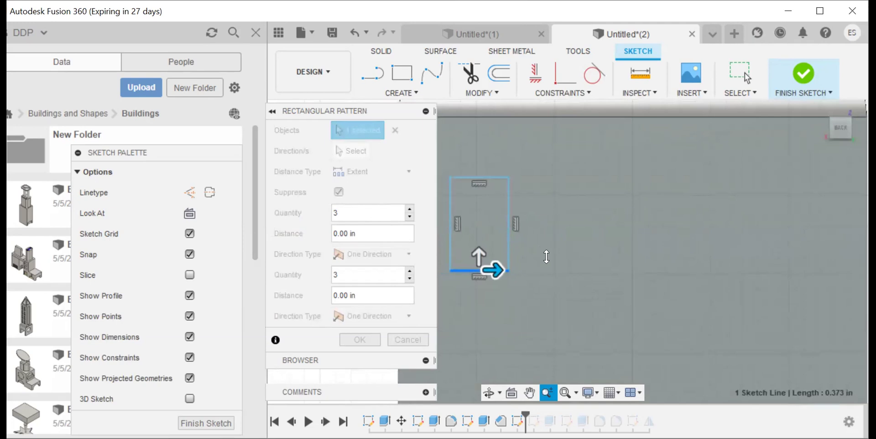
pyautogui.press('Escape')
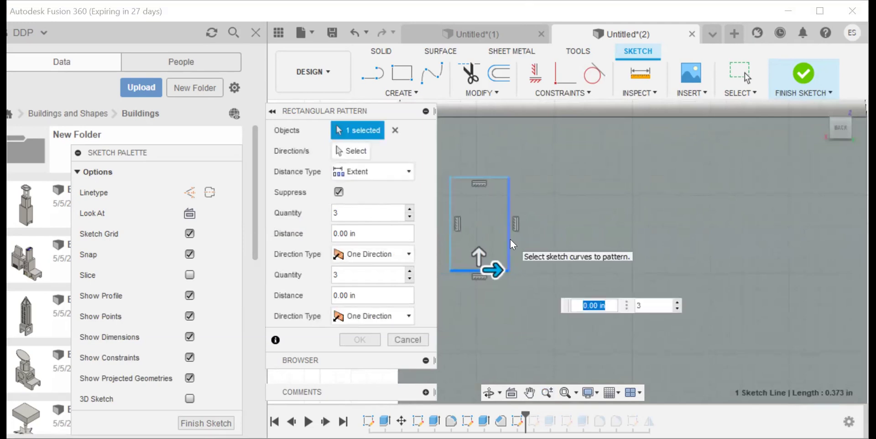
pyautogui.click(496, 179)
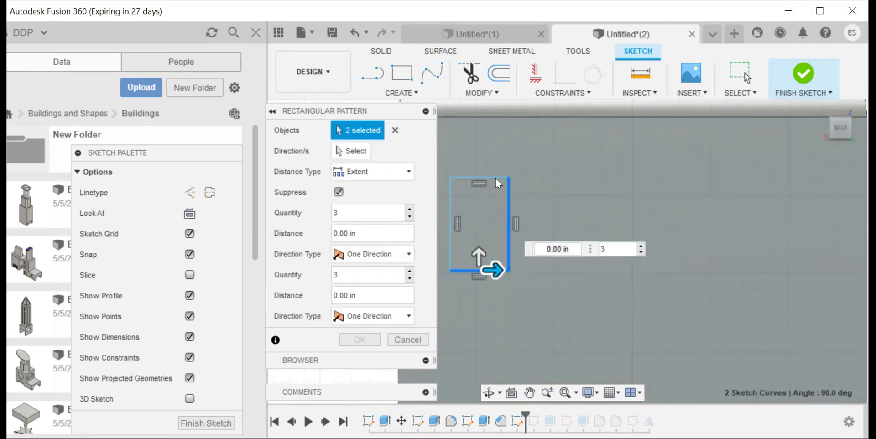
pyautogui.click(450, 195)
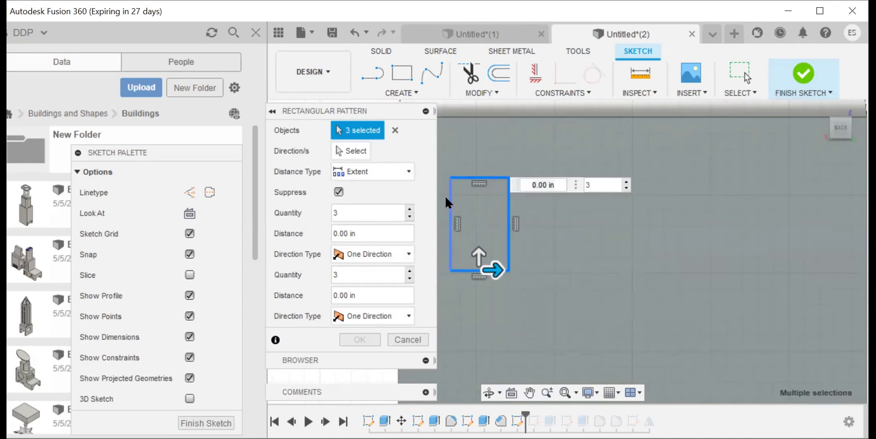
pyautogui.click(502, 219)
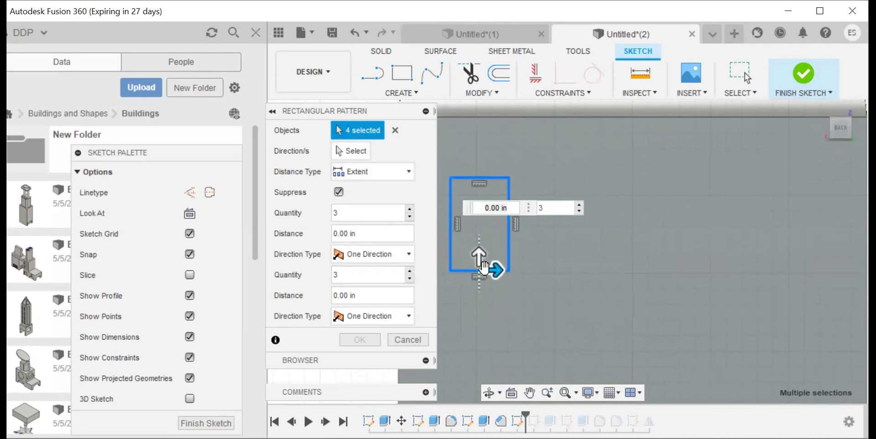
# Step: Try to pattern the window rectangle as a horizontal row of four across a 1.90 in extent
pyautogui.moveTo(493, 269); pyautogui.dragTo(666, 270)
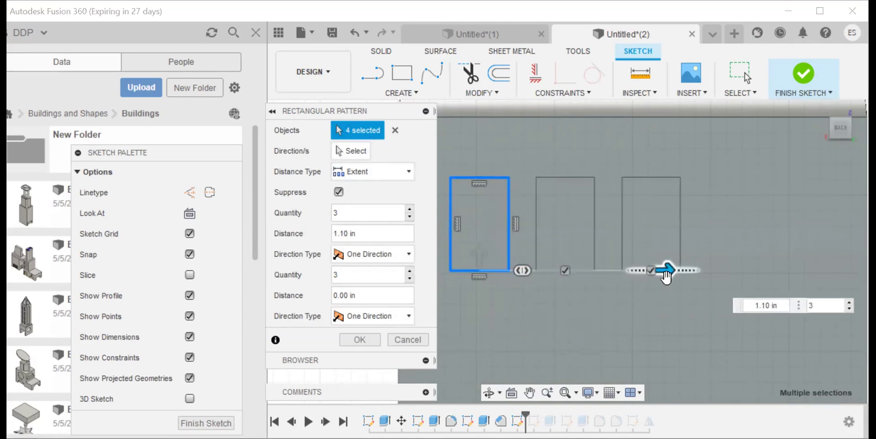
pyautogui.doubleClick(348, 212)
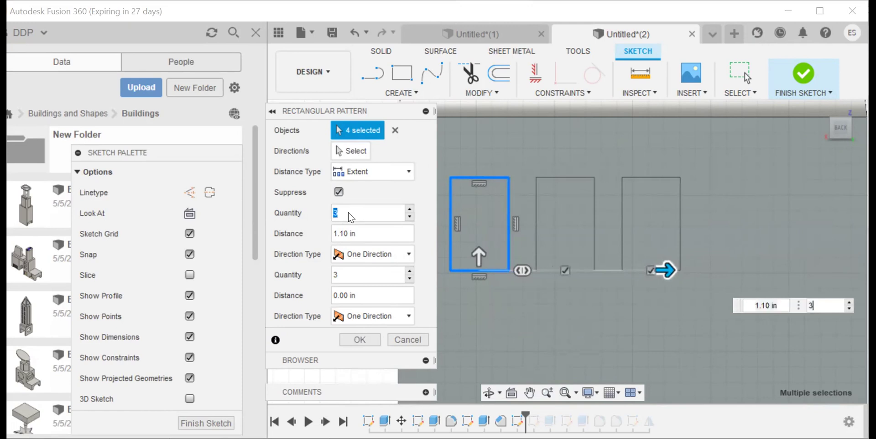
pyautogui.write('4')
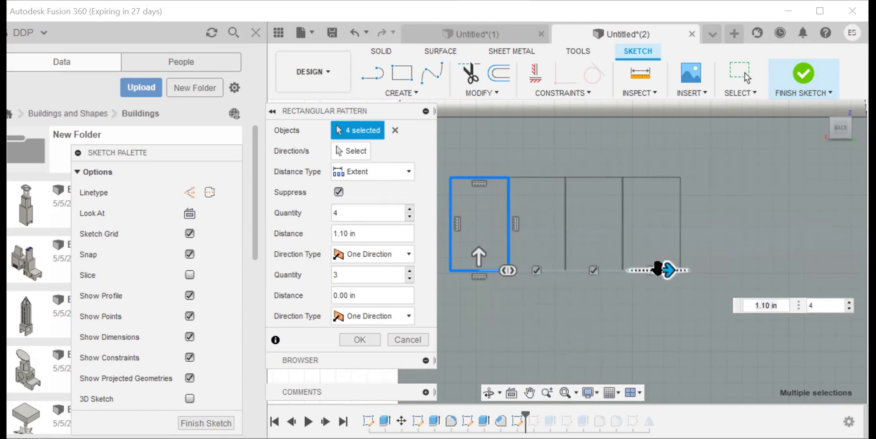
pyautogui.moveTo(658, 270); pyautogui.dragTo(777, 273)
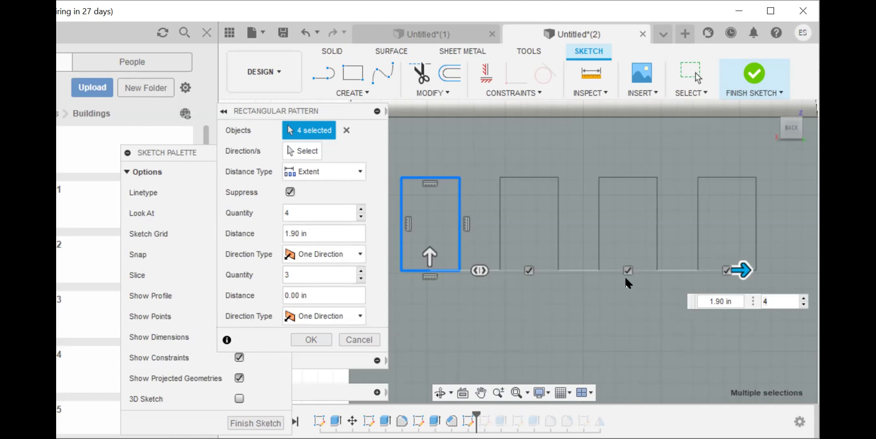
pyautogui.press('Tab')
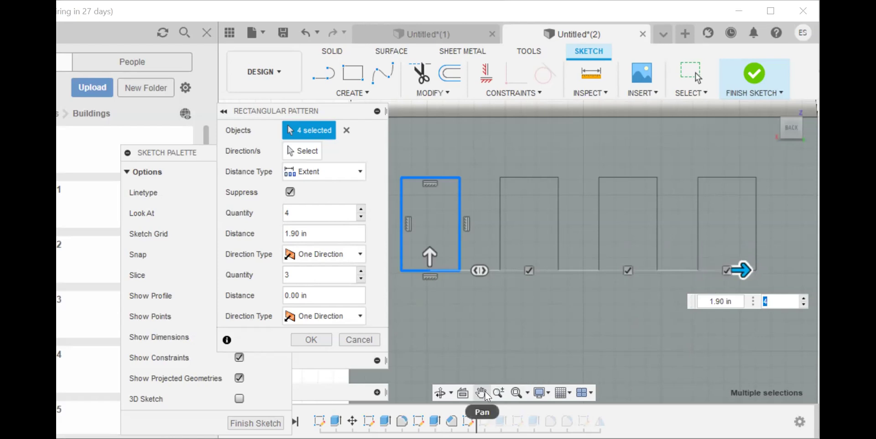
pyautogui.click(516, 391)
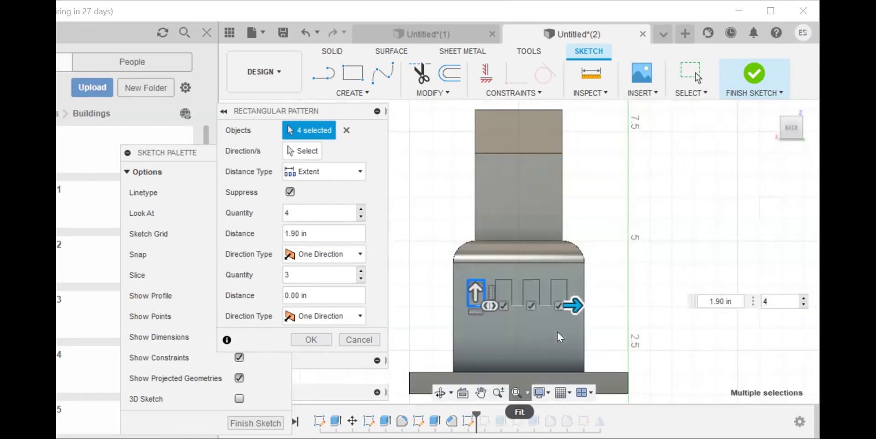
pyautogui.moveTo(562, 308); pyautogui.dragTo(571, 308)
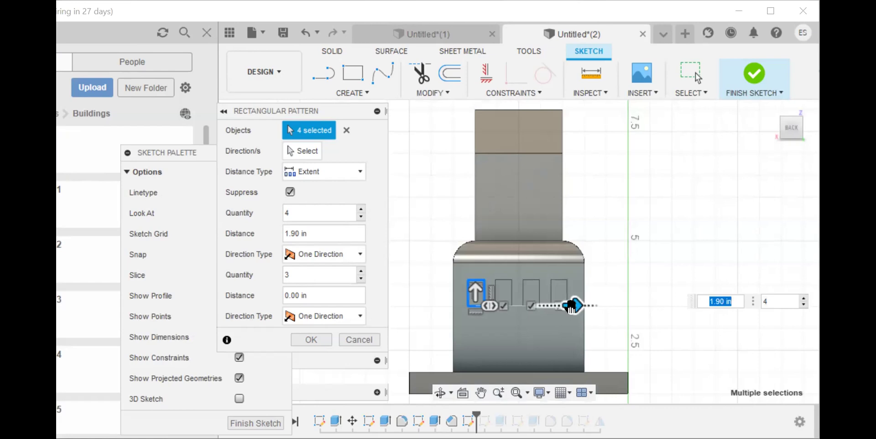
pyautogui.press('Return')
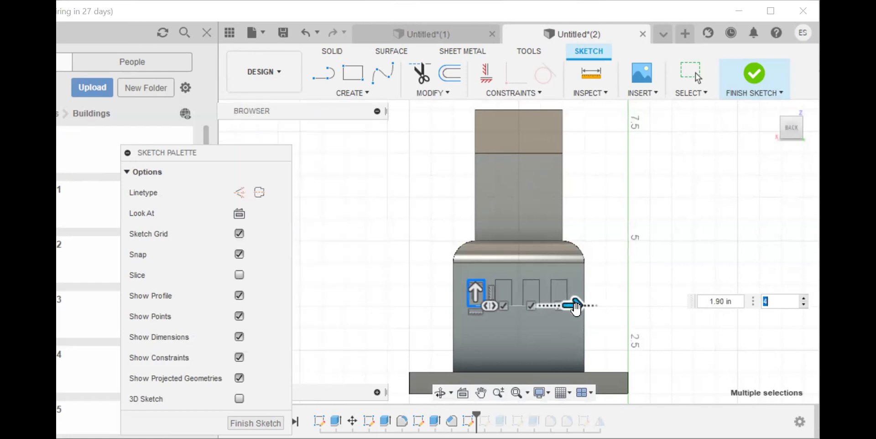
pyautogui.press('Return')
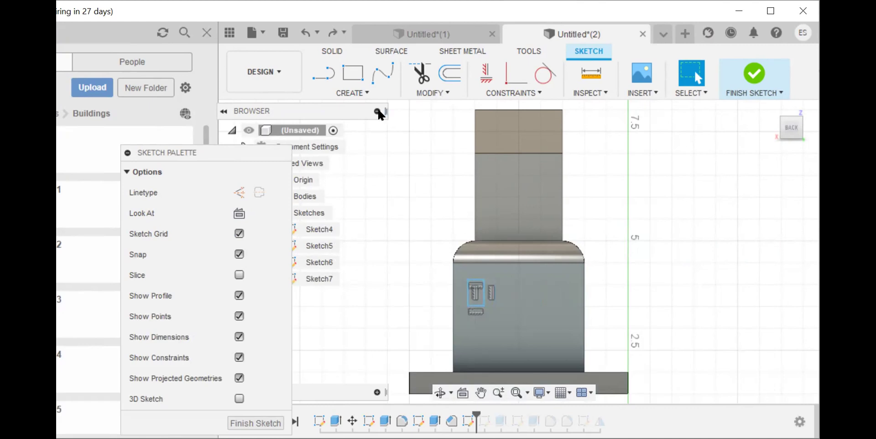
# Step: Pattern all four sides of the window rectangle again, as a horizontal row of four across a 1.70 in extent
pyautogui.click(367, 94)
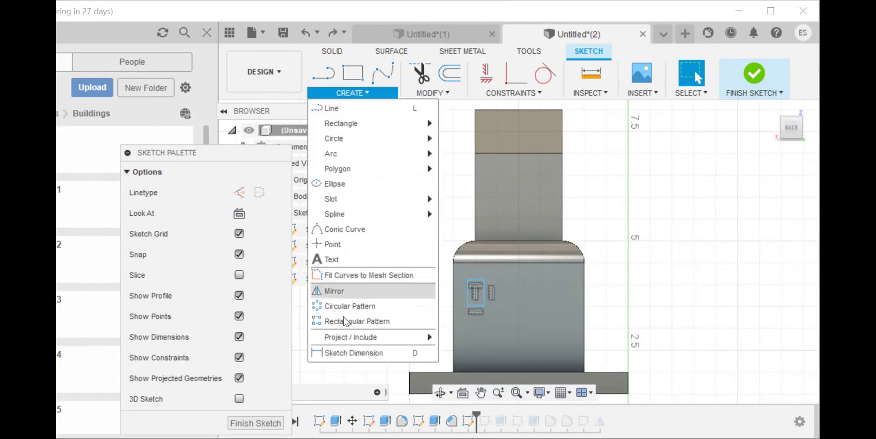
pyautogui.click(419, 319)
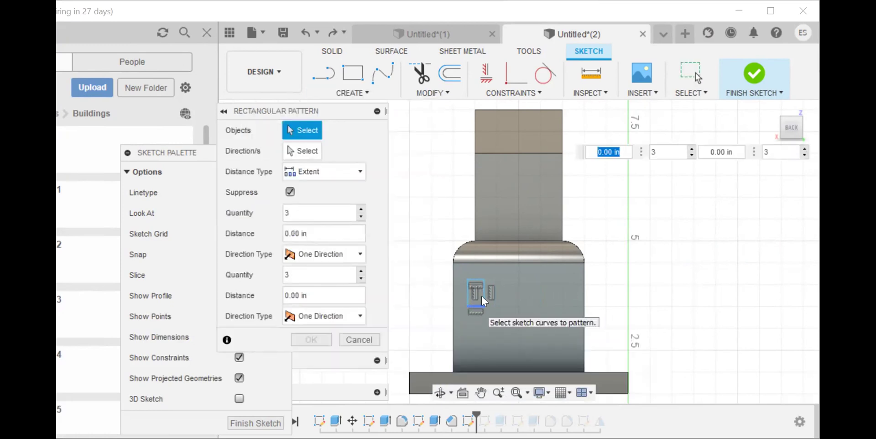
pyautogui.click(483, 297)
pyautogui.click(477, 287)
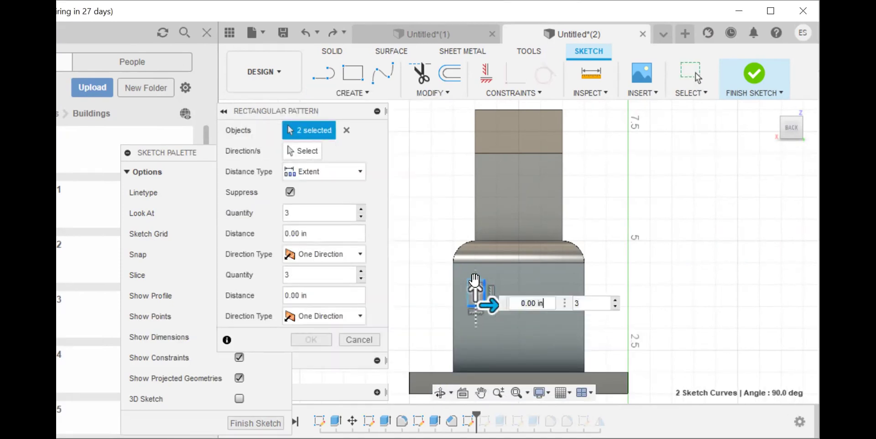
pyautogui.click(499, 392)
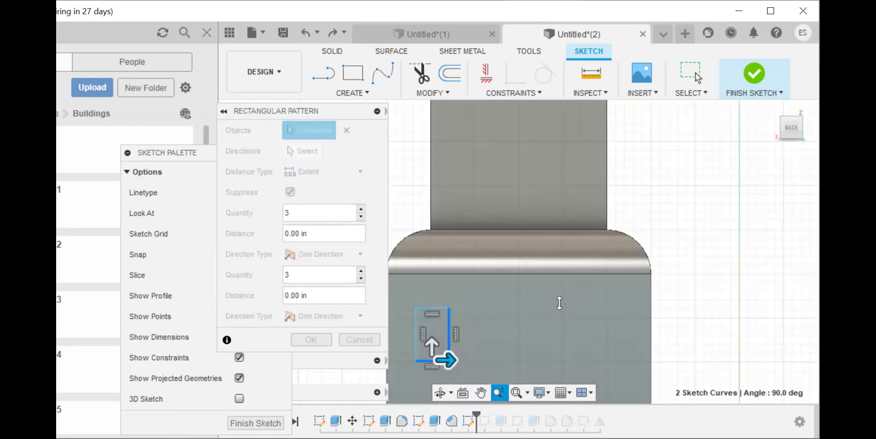
pyautogui.press('Escape')
pyautogui.click(436, 306)
pyautogui.click(415, 320)
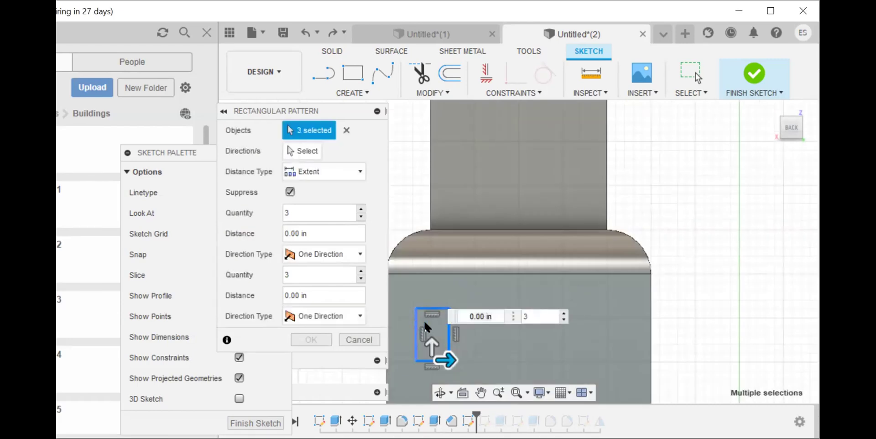
pyautogui.moveTo(447, 360); pyautogui.dragTo(543, 361)
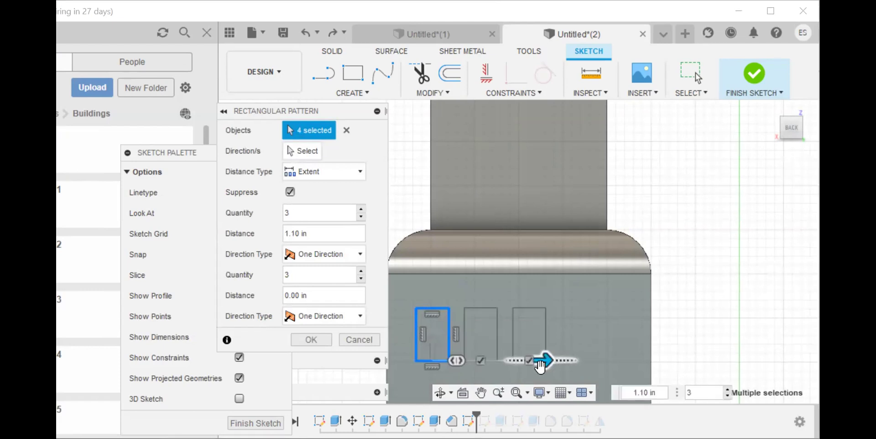
pyautogui.write('4')
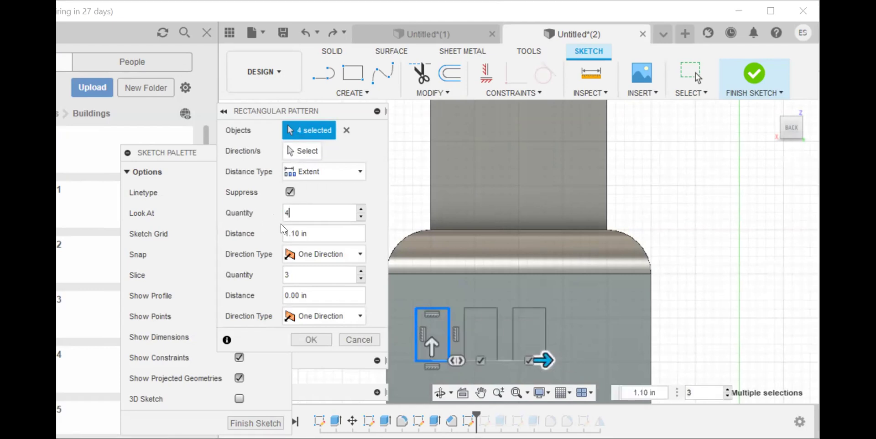
pyautogui.moveTo(543, 360); pyautogui.dragTo(596, 361)
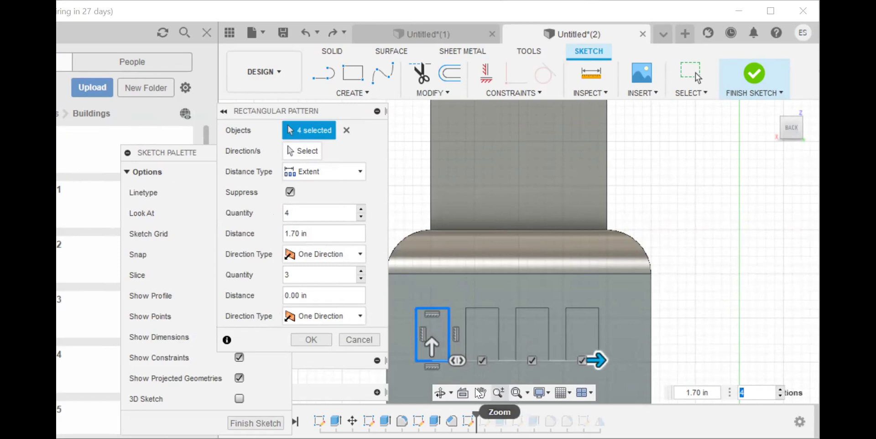
# Step: Add a second row of windows below with quantity 2 and distance -1.00 in, complete the pattern and finish the sketch
pyautogui.click(499, 393)
pyautogui.moveTo(663, 311); pyautogui.dragTo(704, 165)
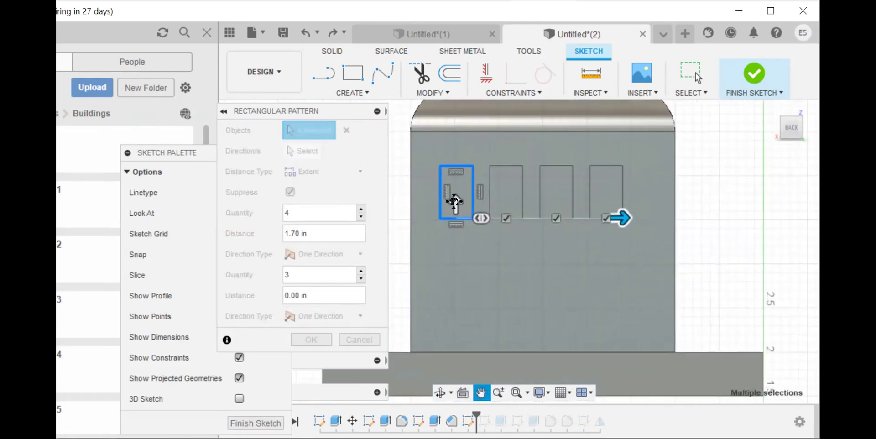
pyautogui.moveTo(454, 201); pyautogui.dragTo(429, 306)
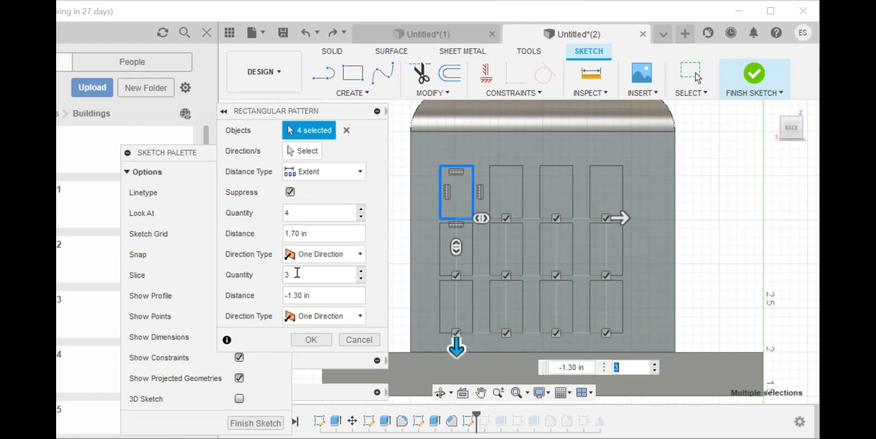
pyautogui.write('2')
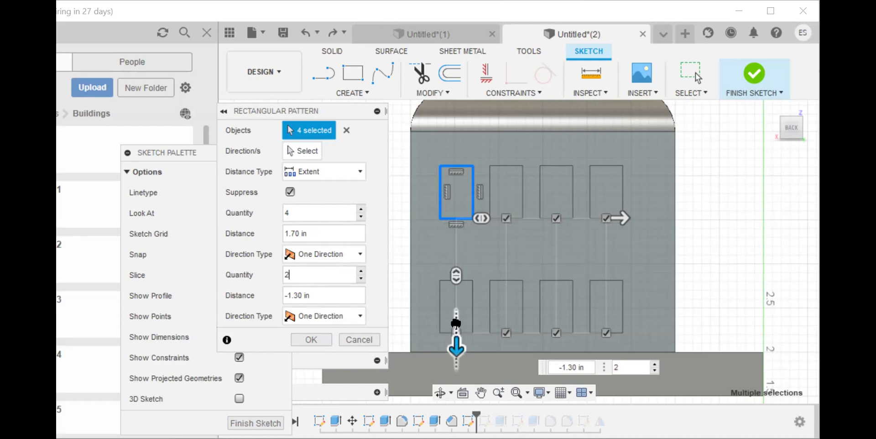
pyautogui.moveTo(454, 343); pyautogui.dragTo(455, 316)
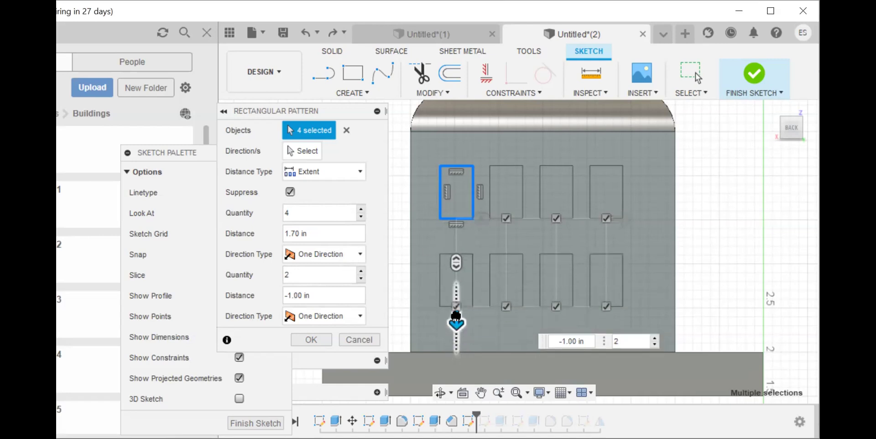
pyautogui.press('Return')
pyautogui.press('Return')
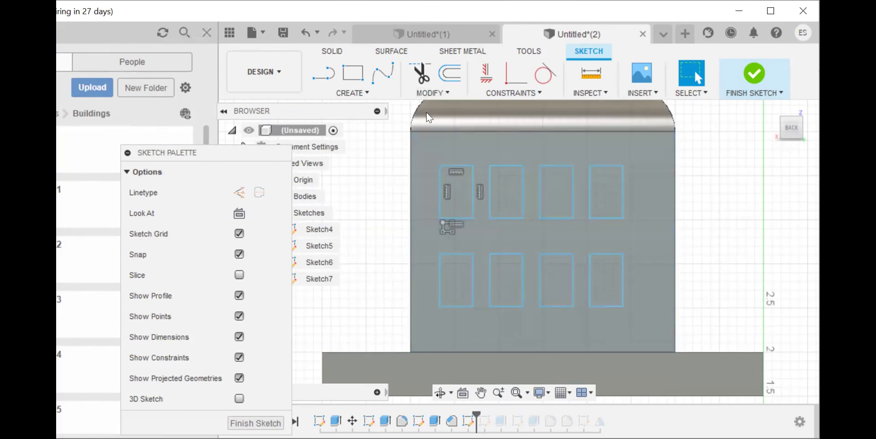
pyautogui.click(753, 86)
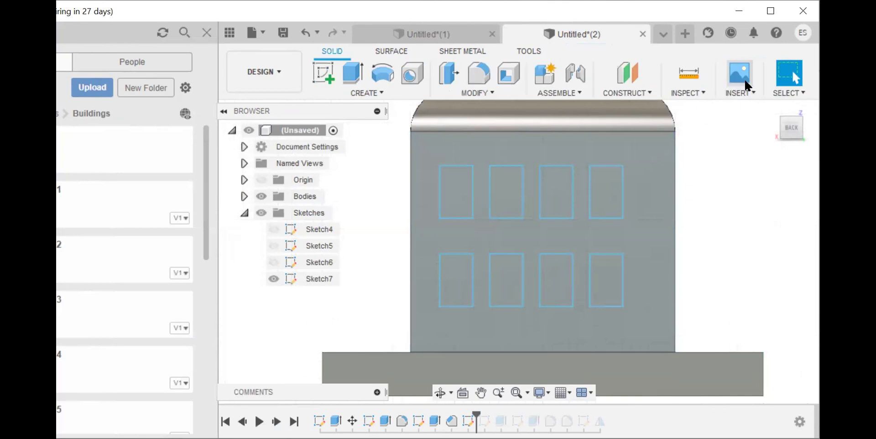
# Step: Extrude the first and third upper windows and the second and fourth lower windows -0.20 in to cut recesses into the block
pyautogui.click(353, 73)
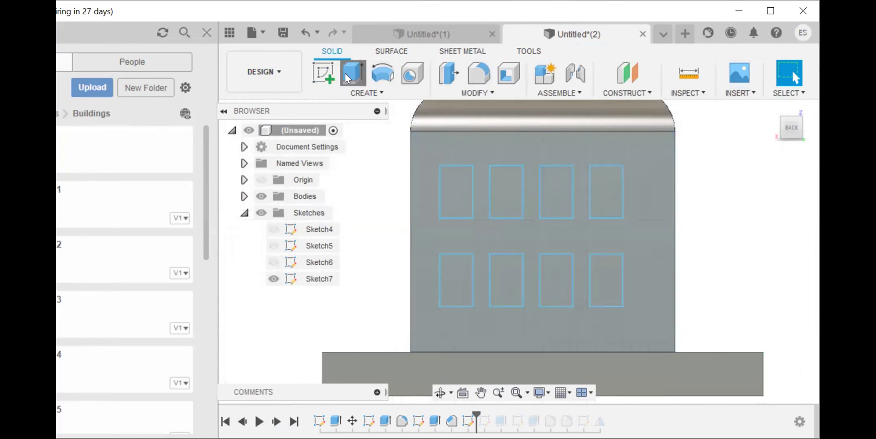
pyautogui.click(450, 193)
pyautogui.click(502, 278)
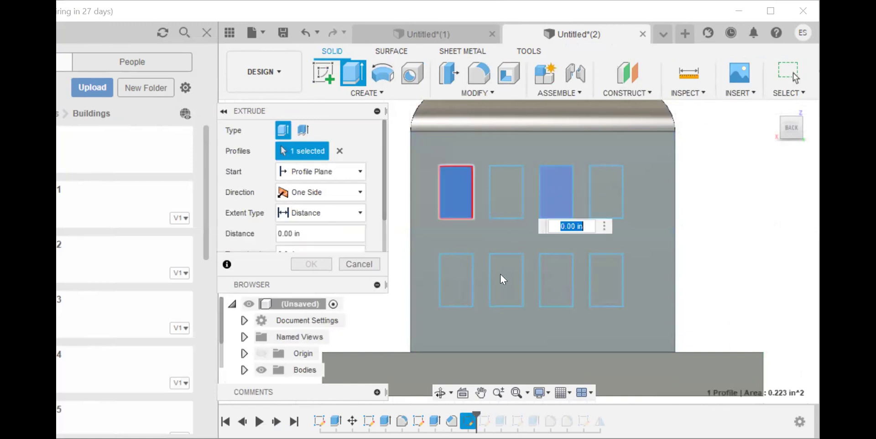
pyautogui.click(616, 266)
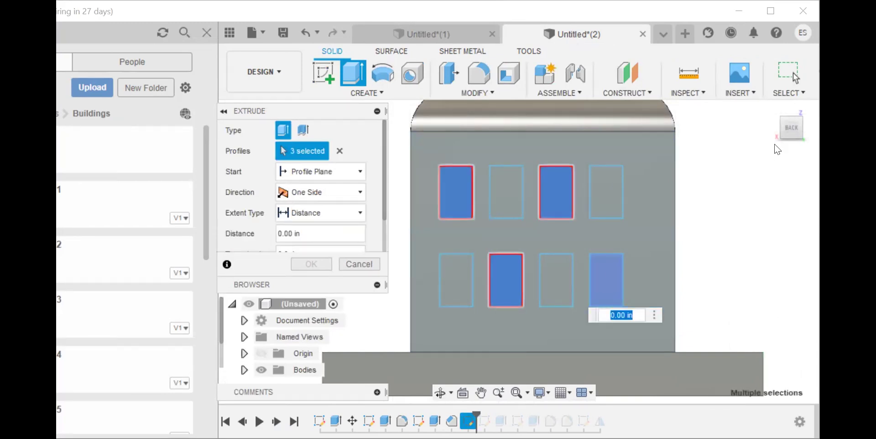
pyautogui.moveTo(789, 130); pyautogui.dragTo(761, 128)
pyautogui.keyDown('shift'); pyautogui.moveTo(576, 294); pyautogui.dragTo(518, 295, button='middle'); pyautogui.keyUp('shift')
pyautogui.moveTo(528, 294); pyautogui.dragTo(533, 292)
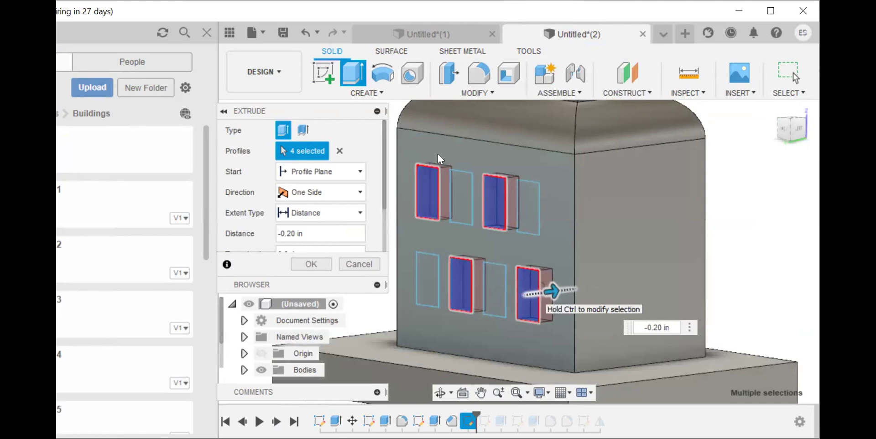
pyautogui.press('Return')
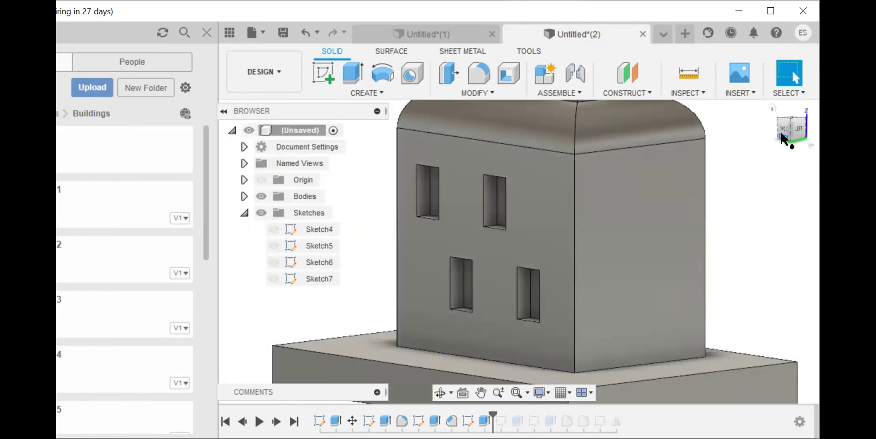
# Step: Start a sketch on the front face of the tower, opposite the windowed side
pyautogui.moveTo(779, 132)
pyautogui.mouseDown()
pyautogui.moveTo(717, 153)
pyautogui.moveTo(666, 142)
pyautogui.moveTo(650, 176)
pyautogui.moveTo(632, 159)
pyautogui.moveTo(625, 178)
pyautogui.moveTo(654, 178)
pyautogui.moveTo(654, 153)
pyautogui.mouseUp()
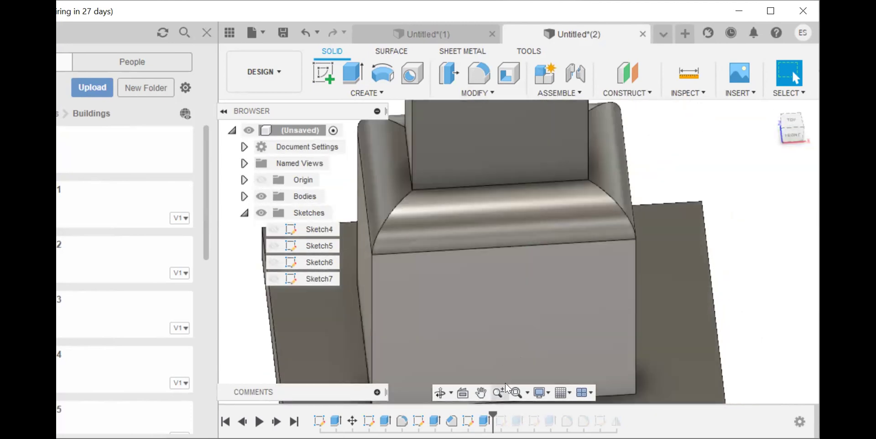
pyautogui.click(499, 393)
pyautogui.moveTo(760, 275); pyautogui.dragTo(775, 243)
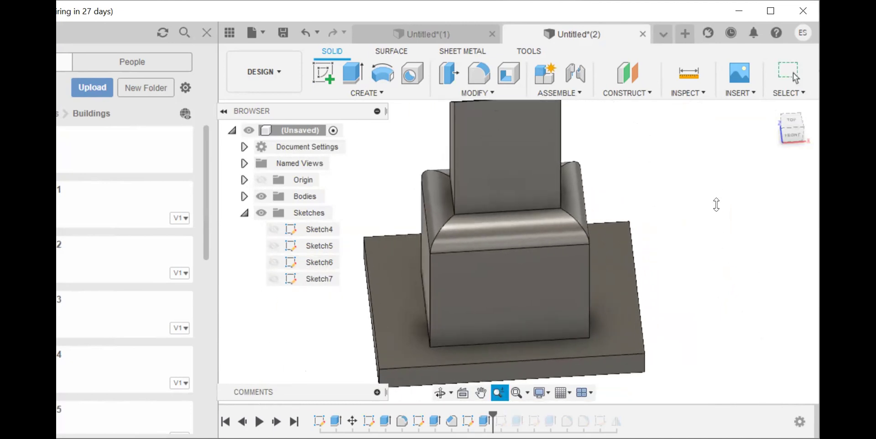
pyautogui.click(381, 94)
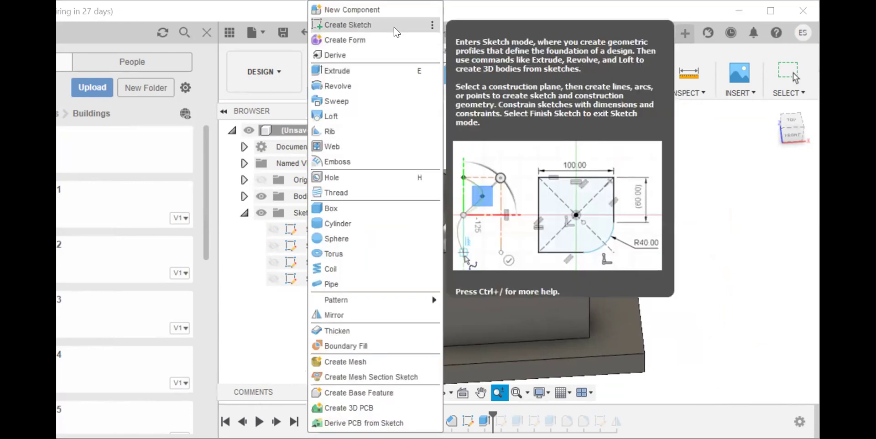
pyautogui.click(395, 27)
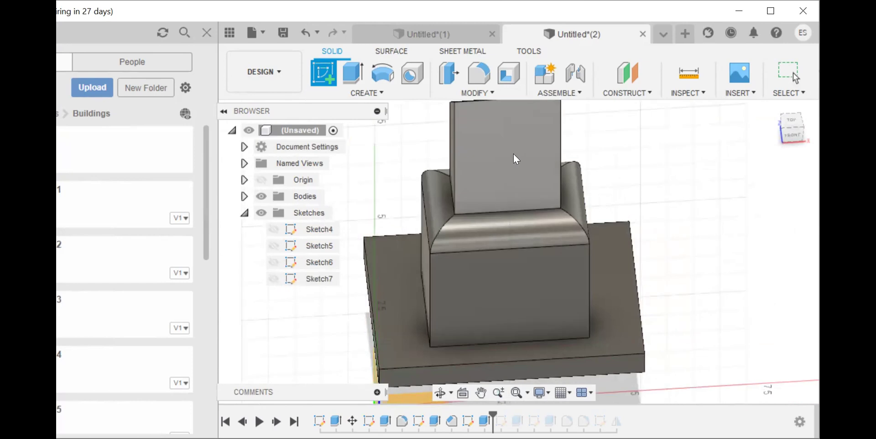
pyautogui.click(513, 167)
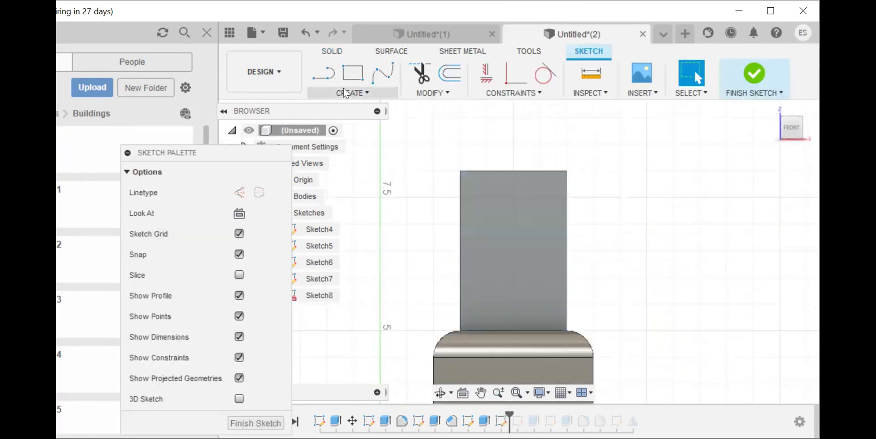
# Step: Sketch a 0.50 in diameter circle on the upper half of the tower's front face, near its vertical centreline
pyautogui.click(338, 96)
pyautogui.moveTo(337, 139)
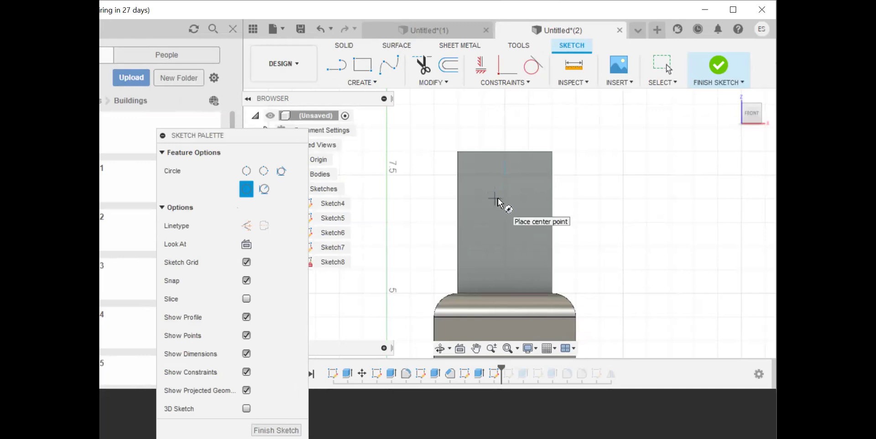
pyautogui.click(498, 199)
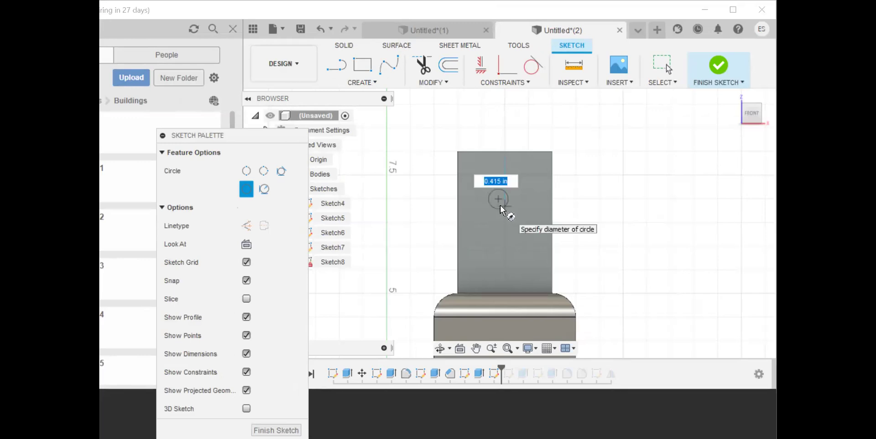
pyautogui.write('.4')
pyautogui.press('Return')
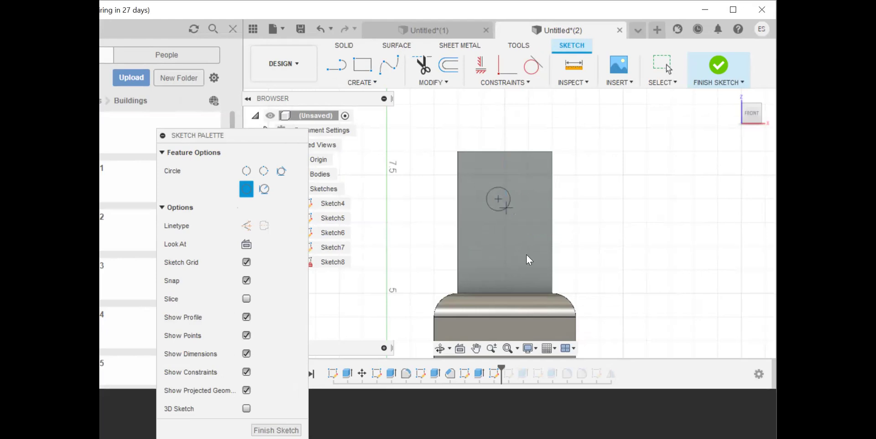
pyautogui.press('Escape')
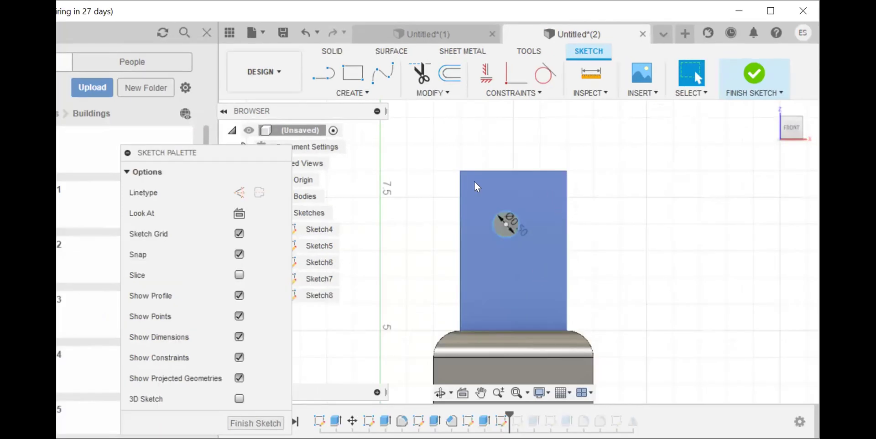
pyautogui.click(506, 236)
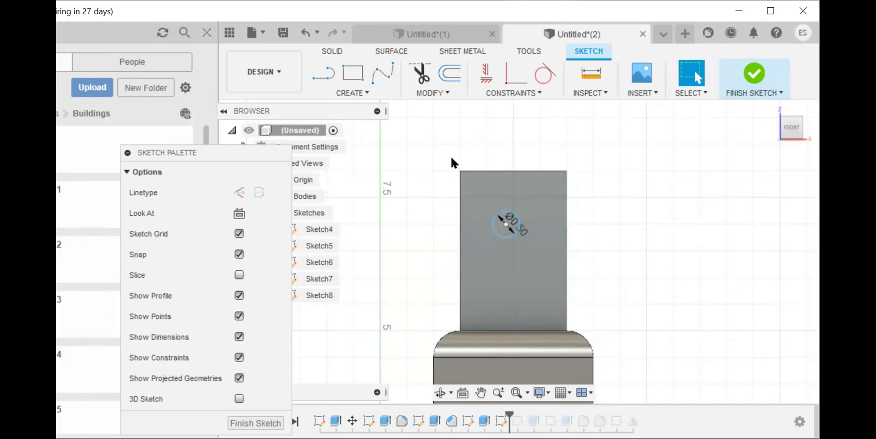
# Step: Place a sketch point directly below the circle, near the middle of the tower face
pyautogui.click(370, 94)
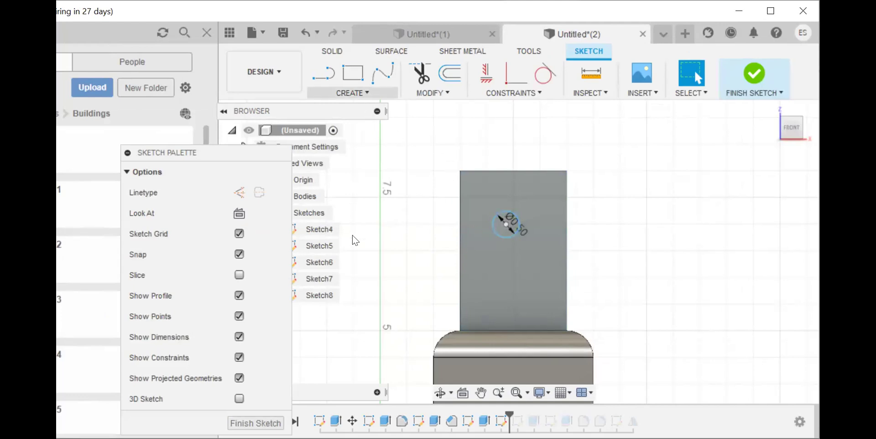
pyautogui.click(568, 130)
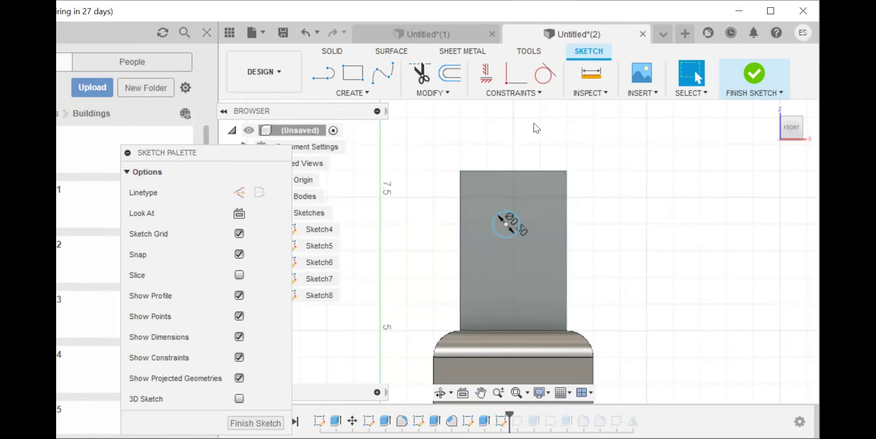
pyautogui.click(359, 93)
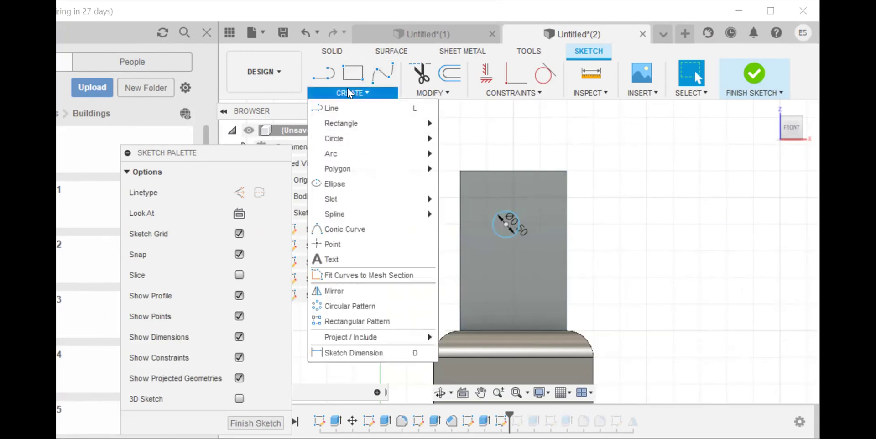
pyautogui.click(331, 245)
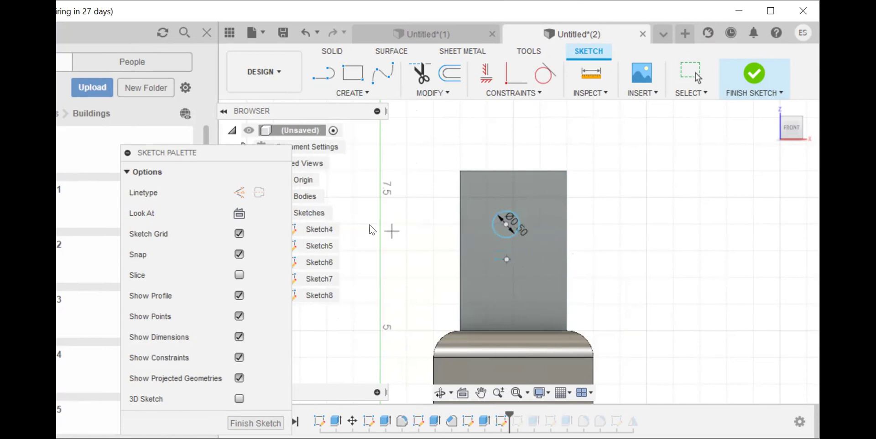
pyautogui.rightClick(407, 217)
pyautogui.click(457, 223)
# Step: Create a full circular pattern of the circle around the sketch point with a quantity of 4
pyautogui.click(372, 95)
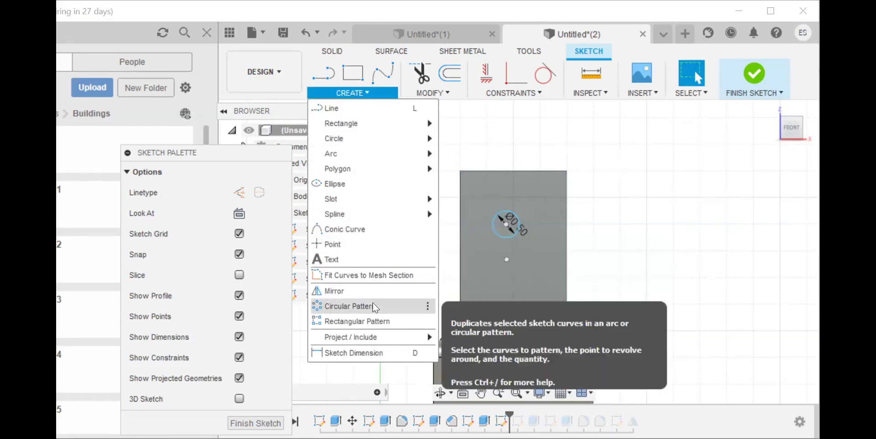
pyautogui.click(350, 305)
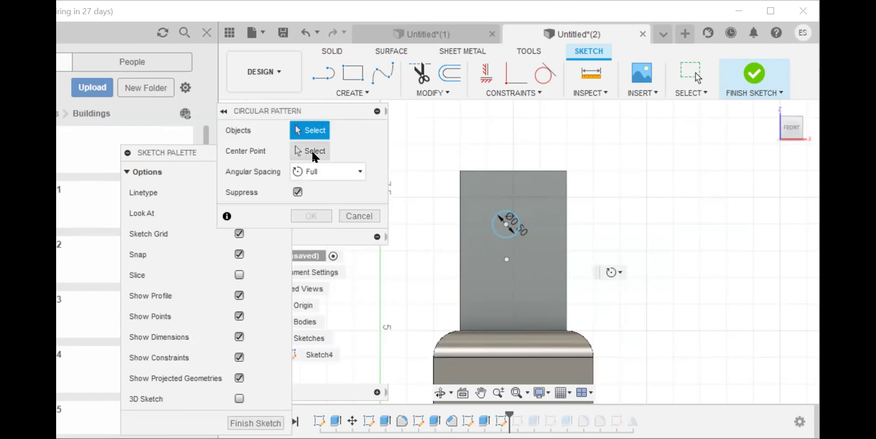
pyautogui.click(513, 210)
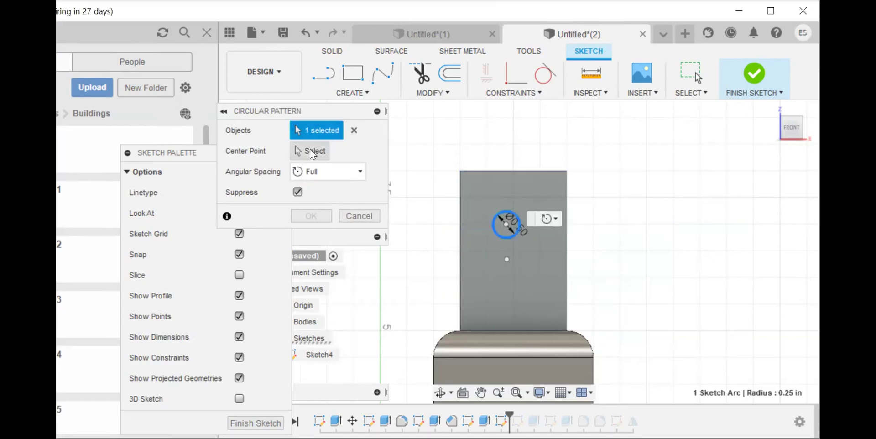
pyautogui.click(312, 152)
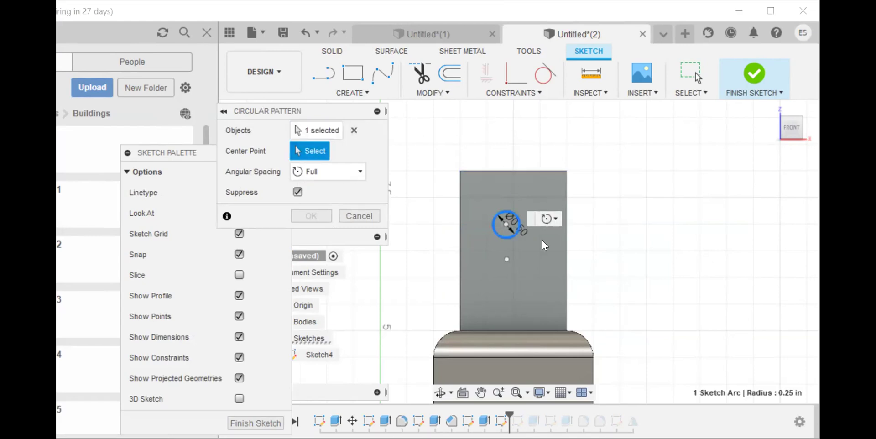
pyautogui.click(506, 259)
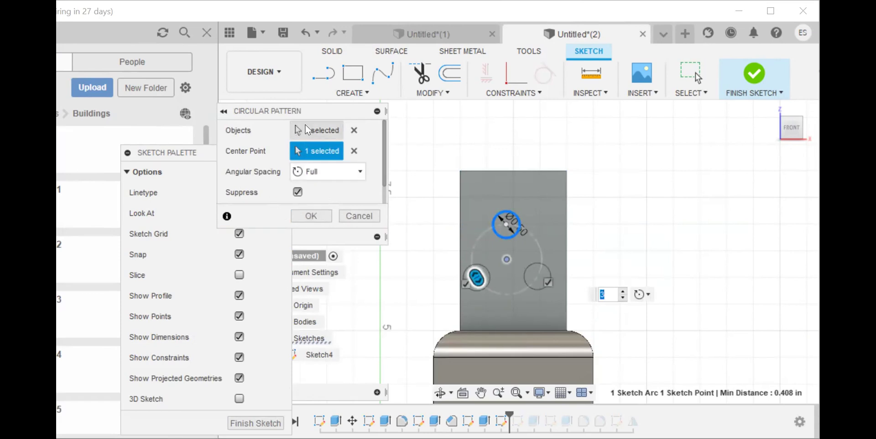
pyautogui.moveTo(310, 116); pyautogui.dragTo(603, 118)
pyautogui.moveTo(441, 81); pyautogui.dragTo(735, 86)
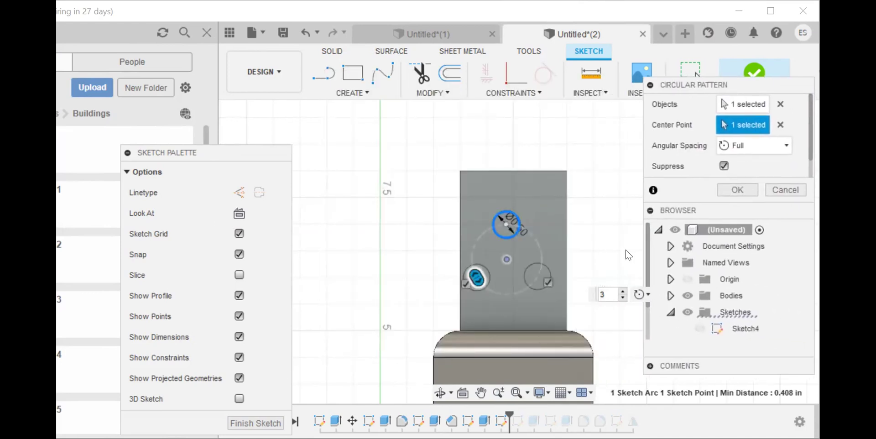
pyautogui.click(623, 291)
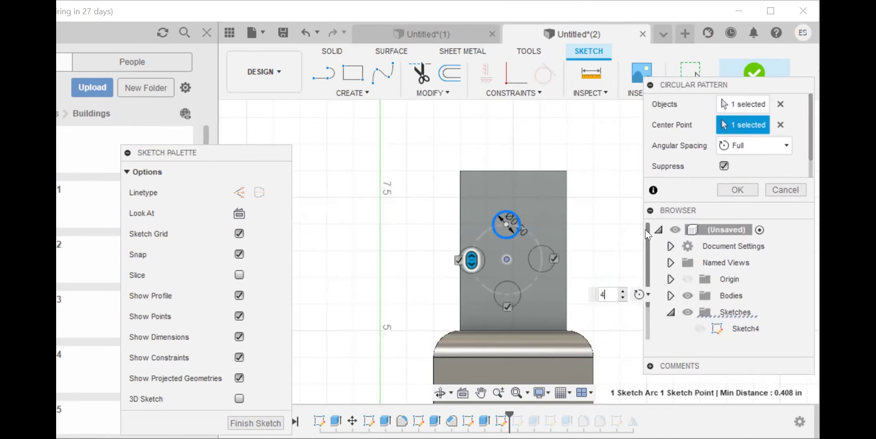
pyautogui.press('Return')
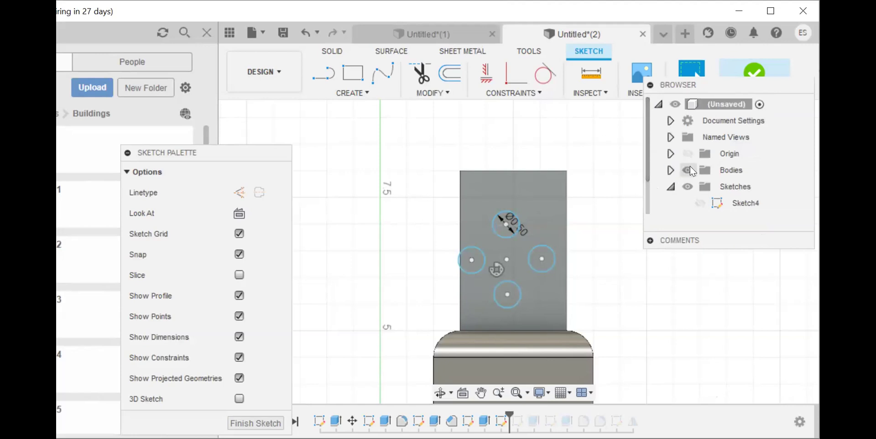
pyautogui.rightClick(531, 130)
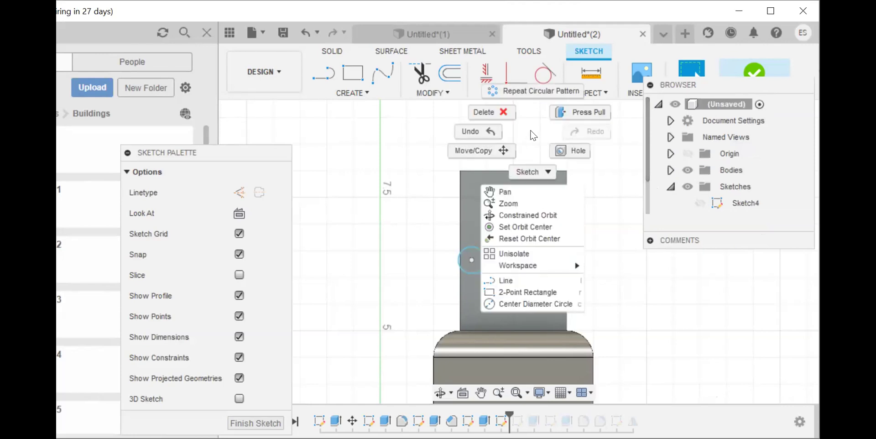
pyautogui.click(485, 153)
pyautogui.press('m')
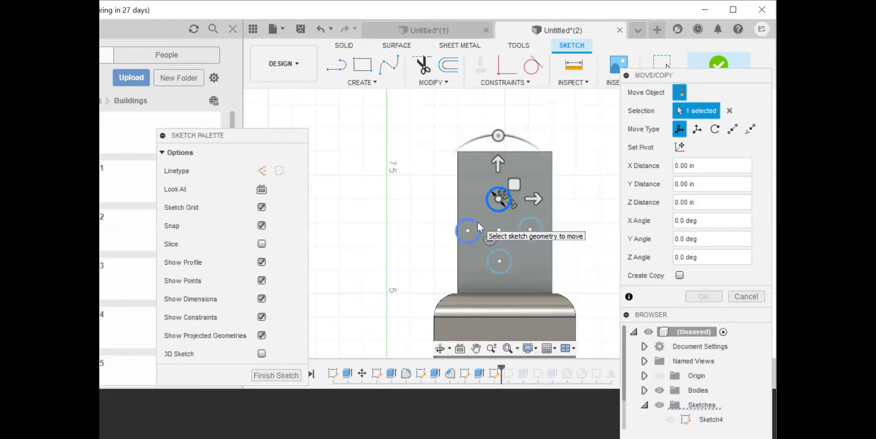
pyautogui.click(483, 249)
pyautogui.click(516, 230)
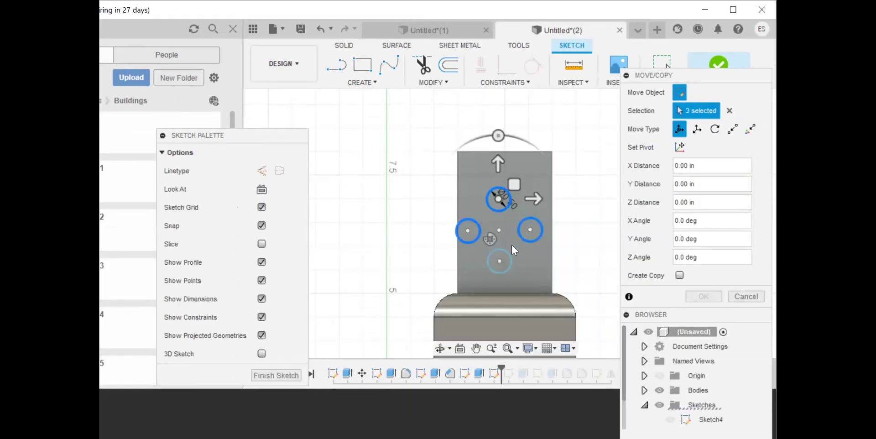
pyautogui.click(509, 249)
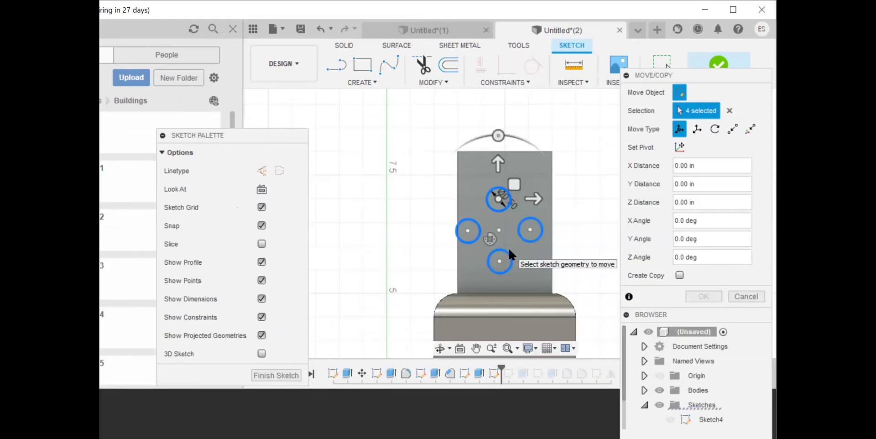
pyautogui.click(533, 199)
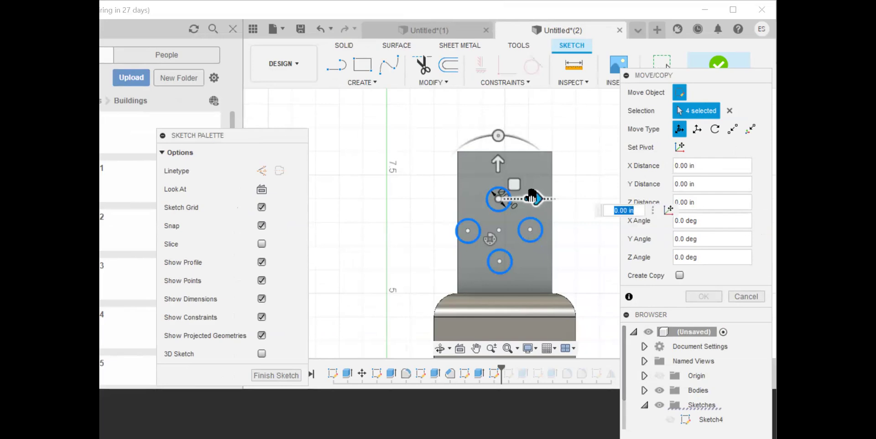
pyautogui.moveTo(517, 185); pyautogui.dragTo(522, 186)
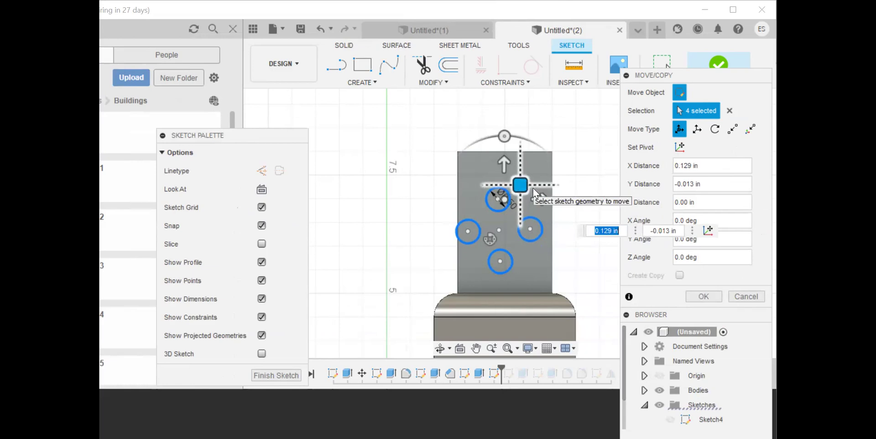
pyautogui.rightClick(533, 189)
pyautogui.click(466, 189)
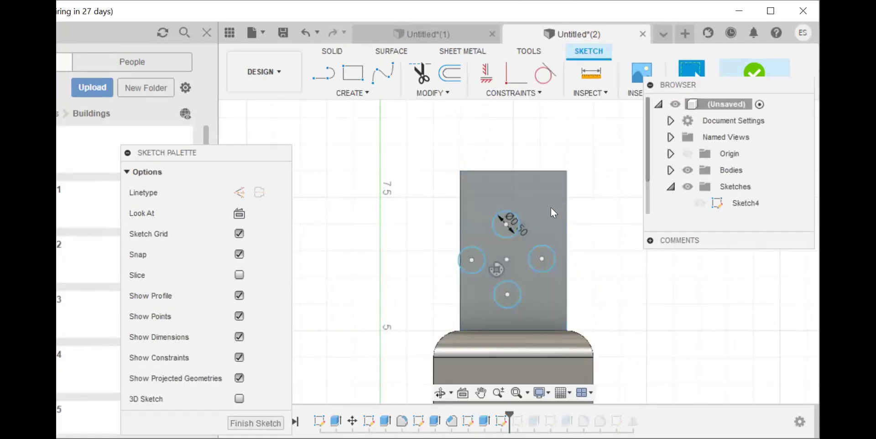
# Step: Move the original upper circle about -0.013 in in X and -0.116 in in Y to tighten the circle pattern
pyautogui.click(509, 211)
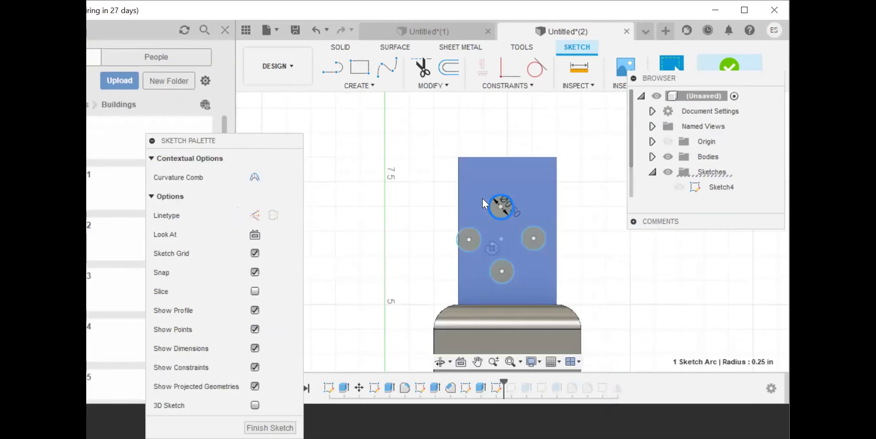
pyautogui.rightClick(413, 177)
pyautogui.click(363, 193)
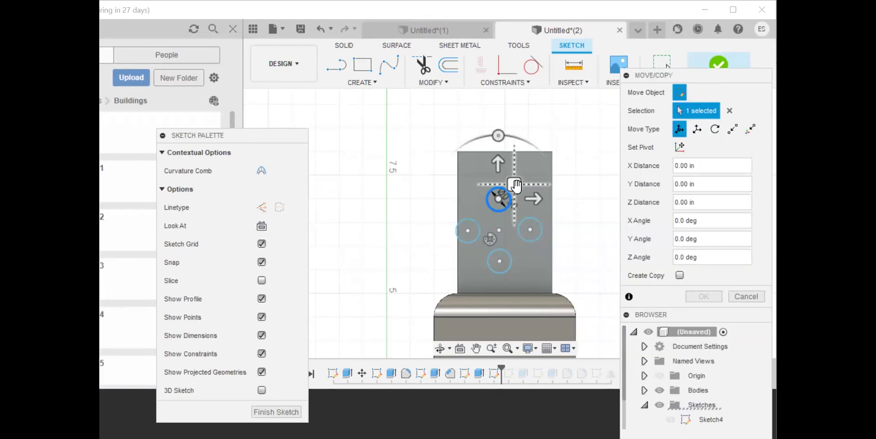
pyautogui.moveTo(516, 185); pyautogui.dragTo(496, 197)
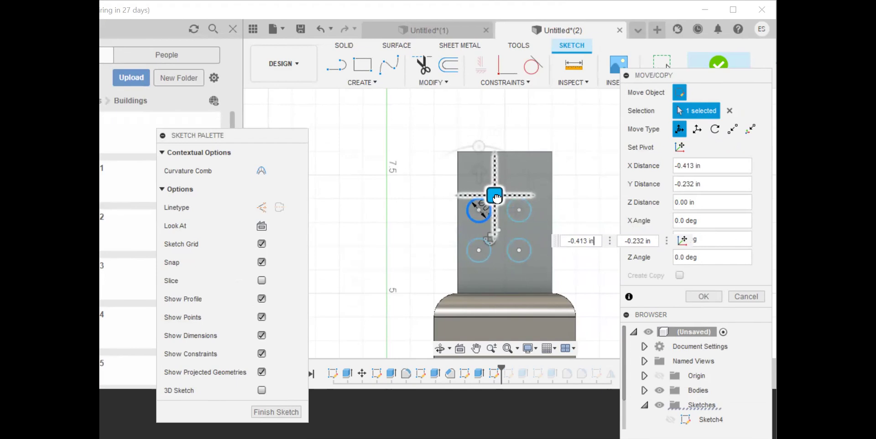
pyautogui.moveTo(497, 198); pyautogui.dragTo(516, 194)
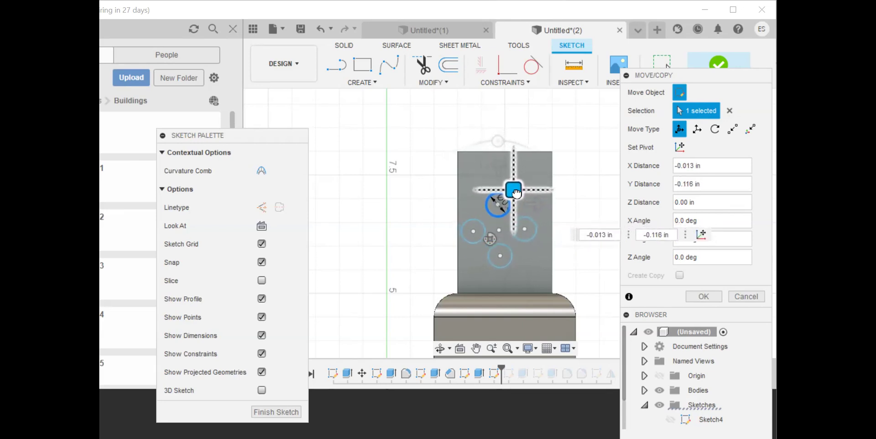
pyautogui.moveTo(516, 193); pyautogui.dragTo(535, 204)
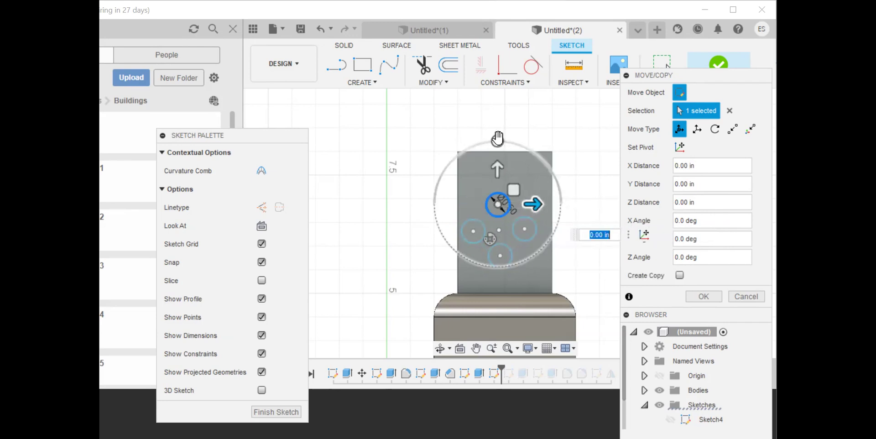
# Step: Rotate the selected upper circle by -10 degrees about Z and complete the move
pyautogui.moveTo(497, 138); pyautogui.dragTo(487, 145)
pyautogui.moveTo(496, 151); pyautogui.dragTo(508, 153)
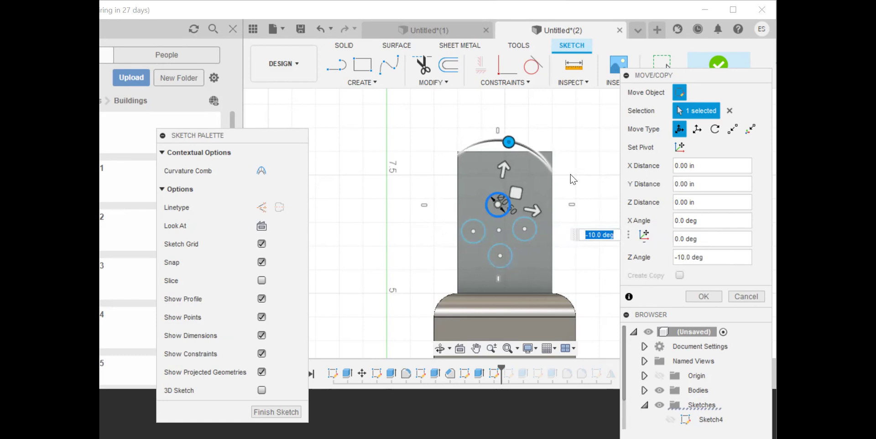
pyautogui.press('Return')
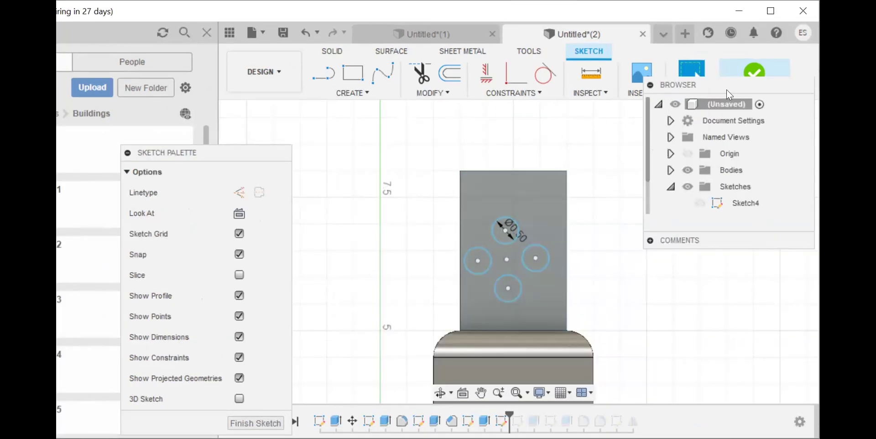
# Step: Finish the circle sketch and move the browser panel back beside the data panel
pyautogui.moveTo(843, 124); pyautogui.dragTo(816, 120)
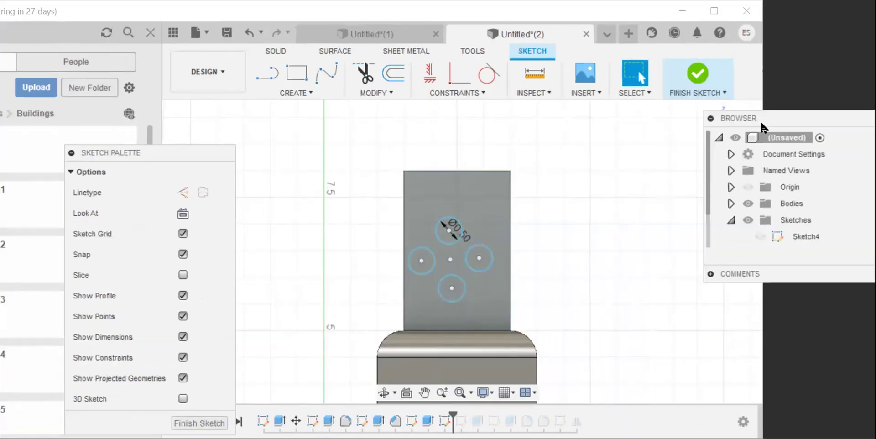
pyautogui.click(694, 76)
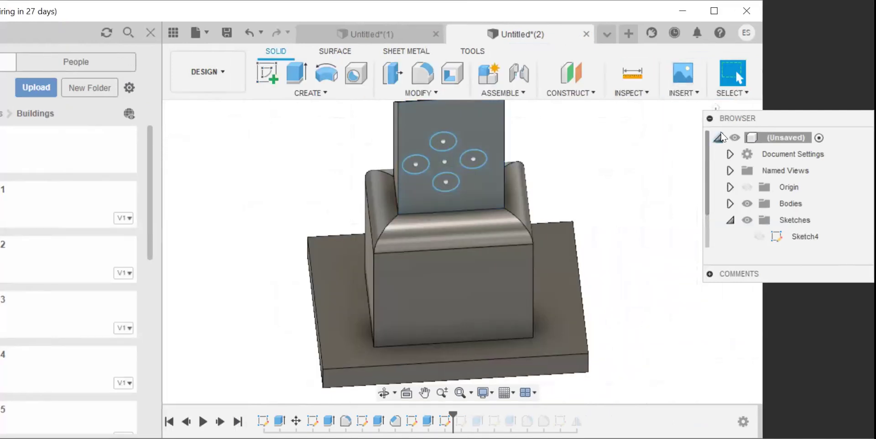
pyautogui.moveTo(774, 119); pyautogui.dragTo(242, 168)
# Step: Extrude the four patterned circles on the tower face outward 0.50 in, joining them to the building
pyautogui.moveTo(792, 136)
pyautogui.mouseDown()
pyautogui.moveTo(748, 155)
pyautogui.moveTo(717, 125)
pyautogui.mouseUp()
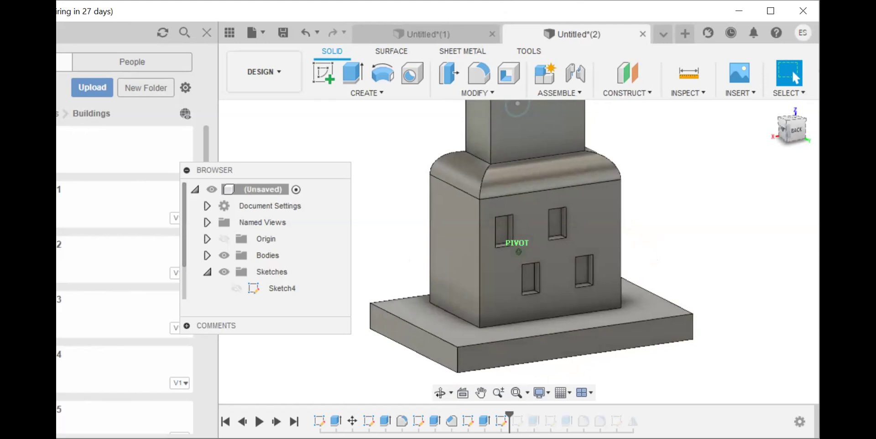
pyautogui.moveTo(717, 126)
pyautogui.mouseDown()
pyautogui.moveTo(753, 159)
pyautogui.moveTo(789, 136)
pyautogui.moveTo(794, 161)
pyautogui.mouseUp()
pyautogui.click(349, 74)
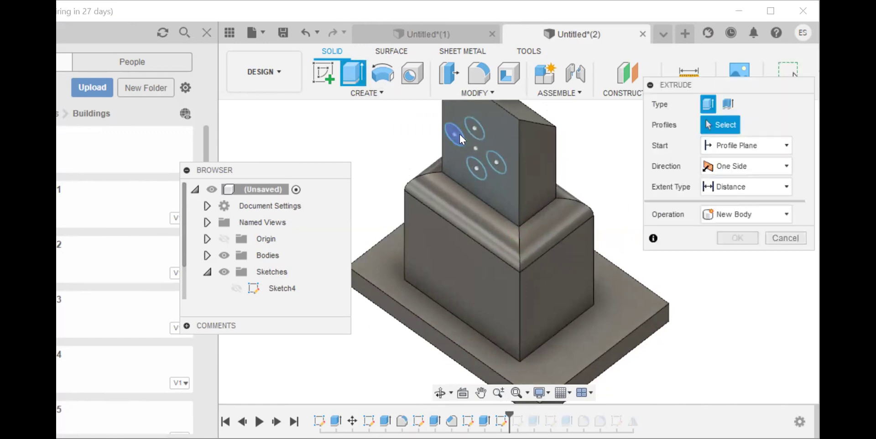
pyautogui.click(496, 158)
pyautogui.click(474, 129)
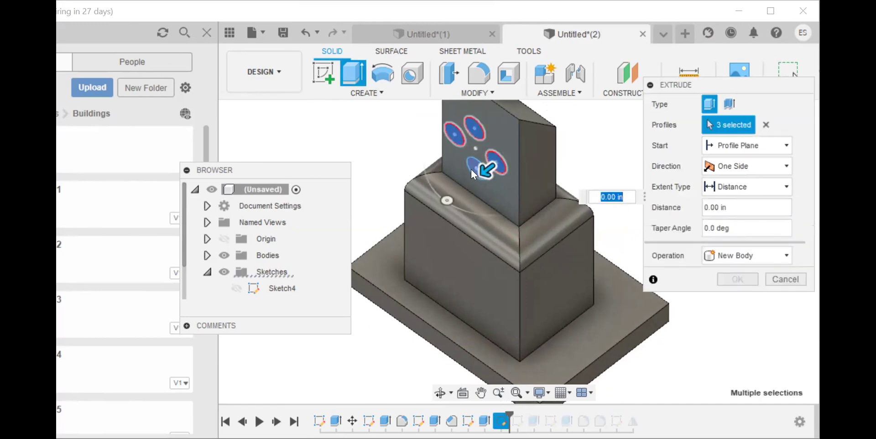
pyautogui.click(470, 168)
pyautogui.moveTo(467, 177); pyautogui.dragTo(453, 188)
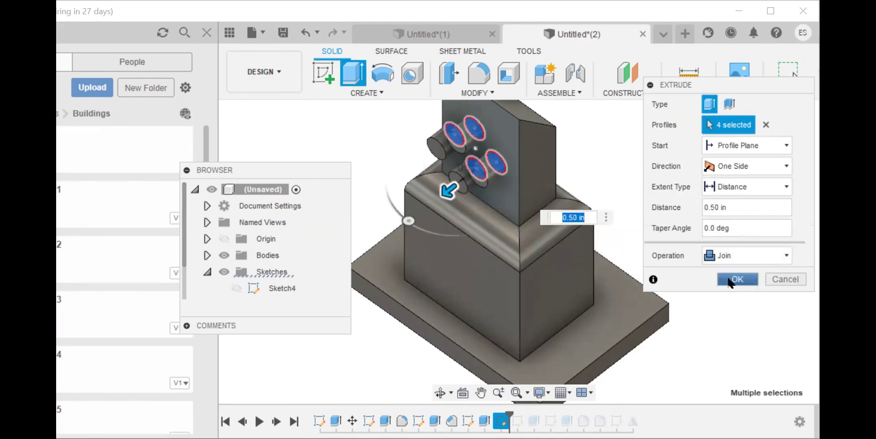
pyautogui.click(731, 279)
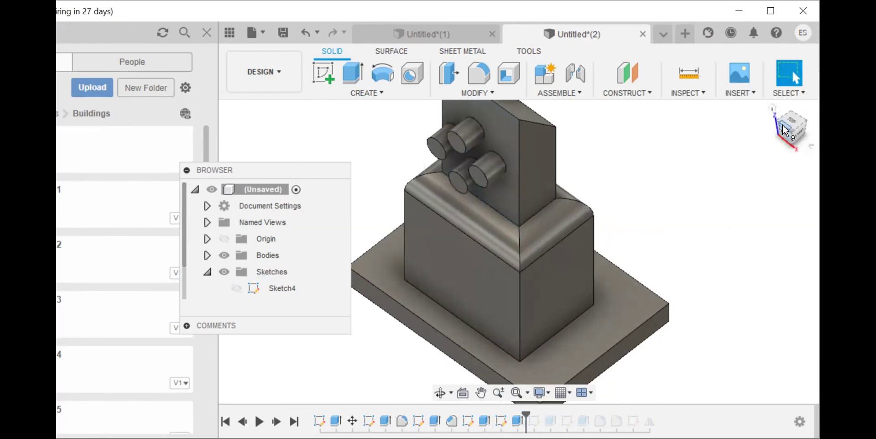
pyautogui.moveTo(783, 137)
pyautogui.mouseDown()
pyautogui.moveTo(715, 137)
pyautogui.moveTo(781, 137)
pyautogui.moveTo(799, 148)
pyautogui.moveTo(793, 120)
pyautogui.mouseUp()
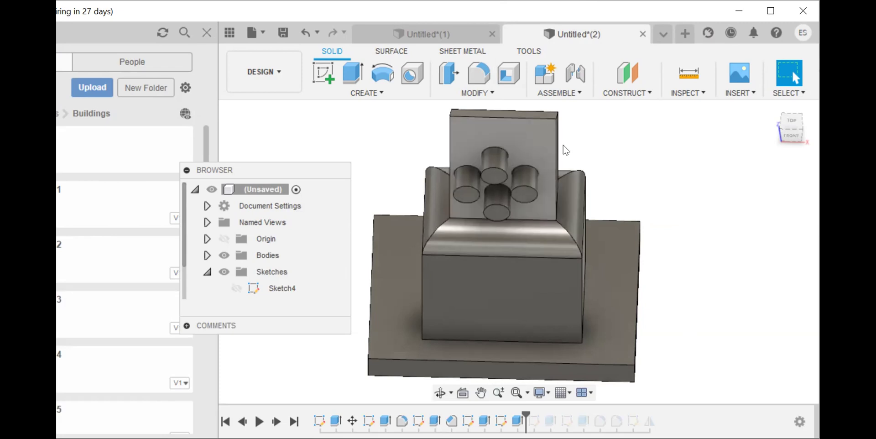
pyautogui.click(491, 93)
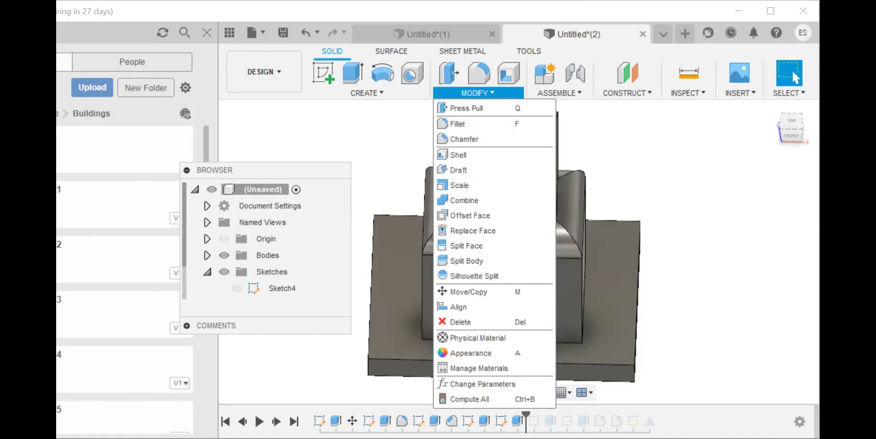
pyautogui.click(627, 93)
pyautogui.click(772, 146)
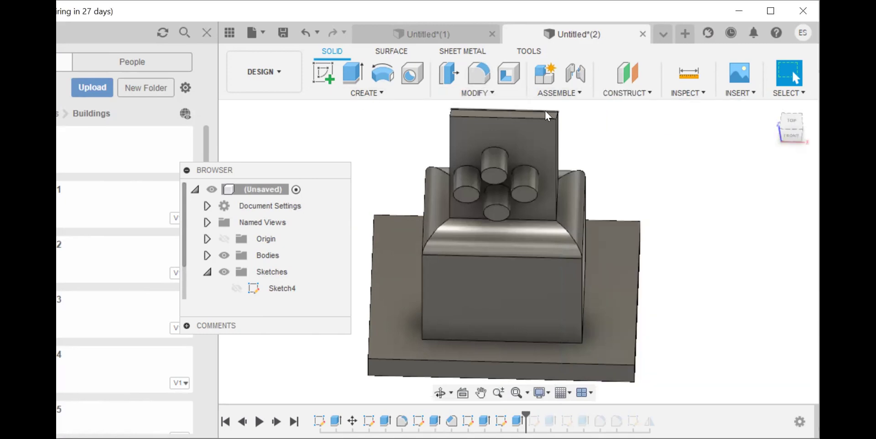
pyautogui.moveTo(787, 136)
pyautogui.mouseDown()
pyautogui.moveTo(689, 121)
pyautogui.moveTo(607, 143)
pyautogui.moveTo(557, 128)
pyautogui.moveTo(525, 135)
pyautogui.moveTo(516, 159)
pyautogui.moveTo(480, 120)
pyautogui.moveTo(411, 108)
pyautogui.moveTo(393, 219)
pyautogui.moveTo(374, 200)
pyautogui.moveTo(346, 212)
pyautogui.mouseUp()
pyautogui.keyDown('shift'); pyautogui.moveTo(346, 212); pyautogui.dragTo(419, 137, button='middle'); pyautogui.keyUp('shift')
pyautogui.moveTo(652, 146)
pyautogui.keyDown('shift'); pyautogui.mouseDown(button='middle')
pyautogui.moveTo(593, 137)
pyautogui.moveTo(666, 213)
pyautogui.mouseUp(button='middle'); pyautogui.keyUp('shift')
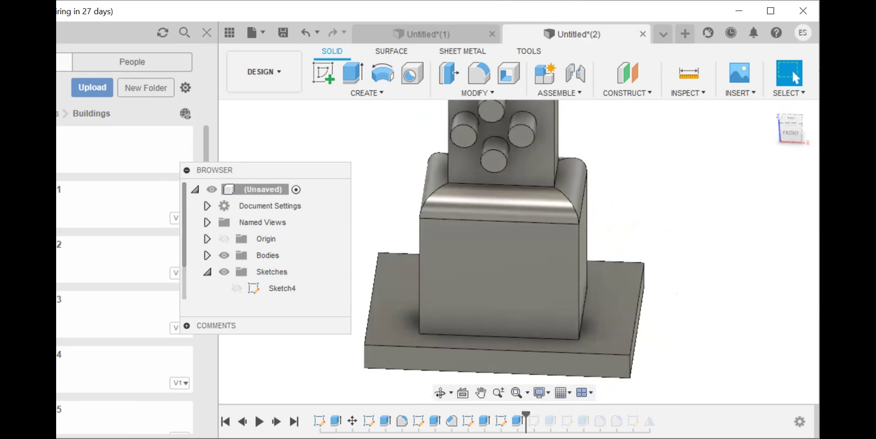